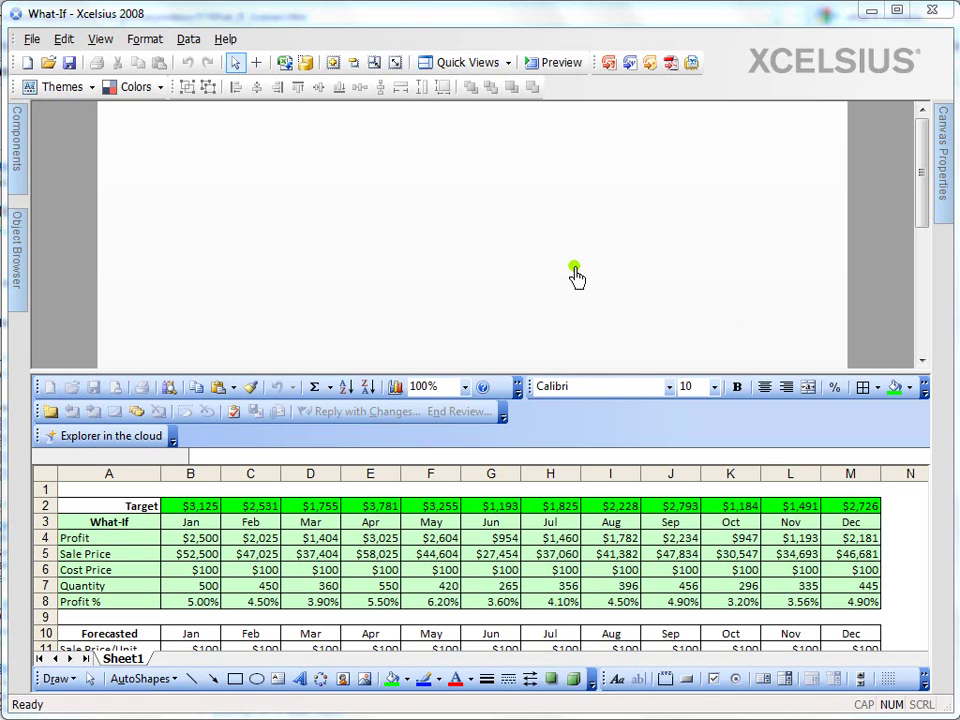
Step: Switch to spreadsheet-only view and go over the Forecasted rows: Sale Price, Cost Price, Quantity, Profit %
click(509, 63)
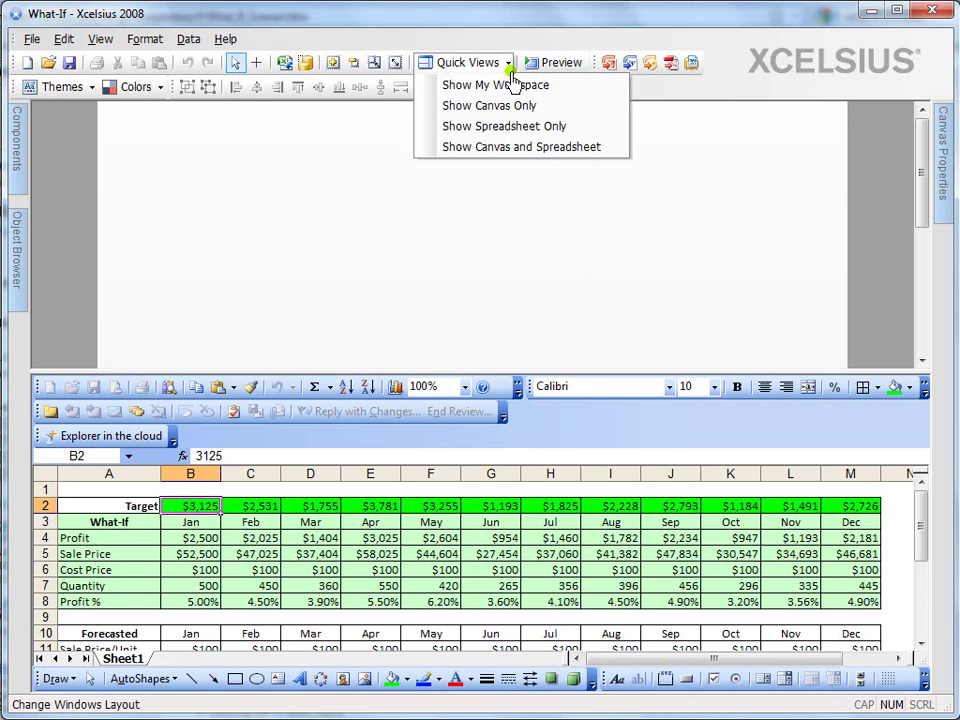
click(522, 124)
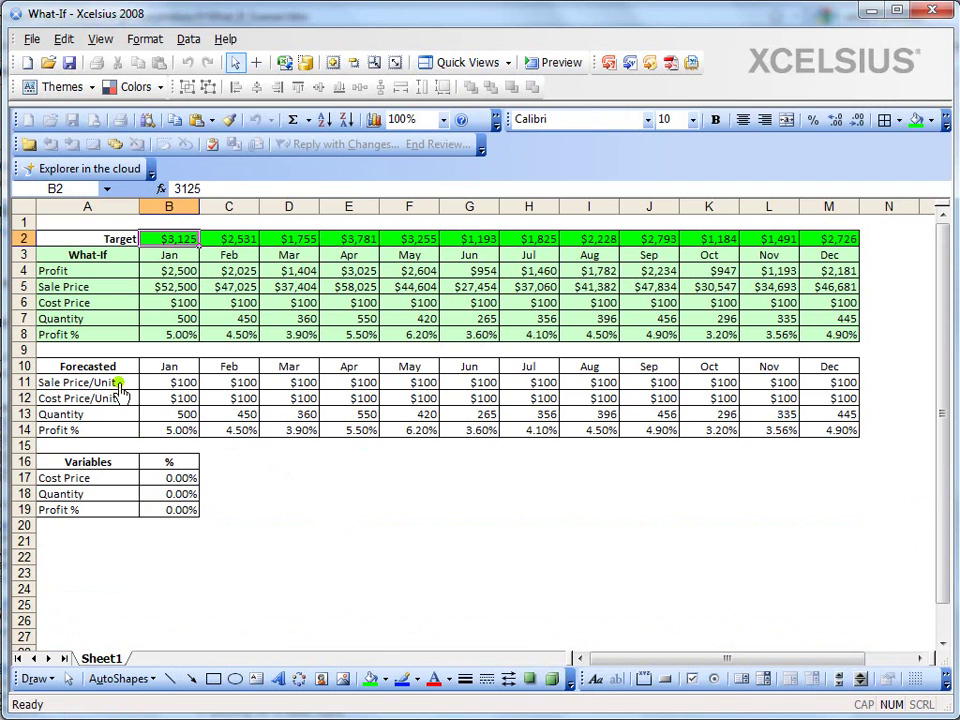
drag(116, 373, 834, 444)
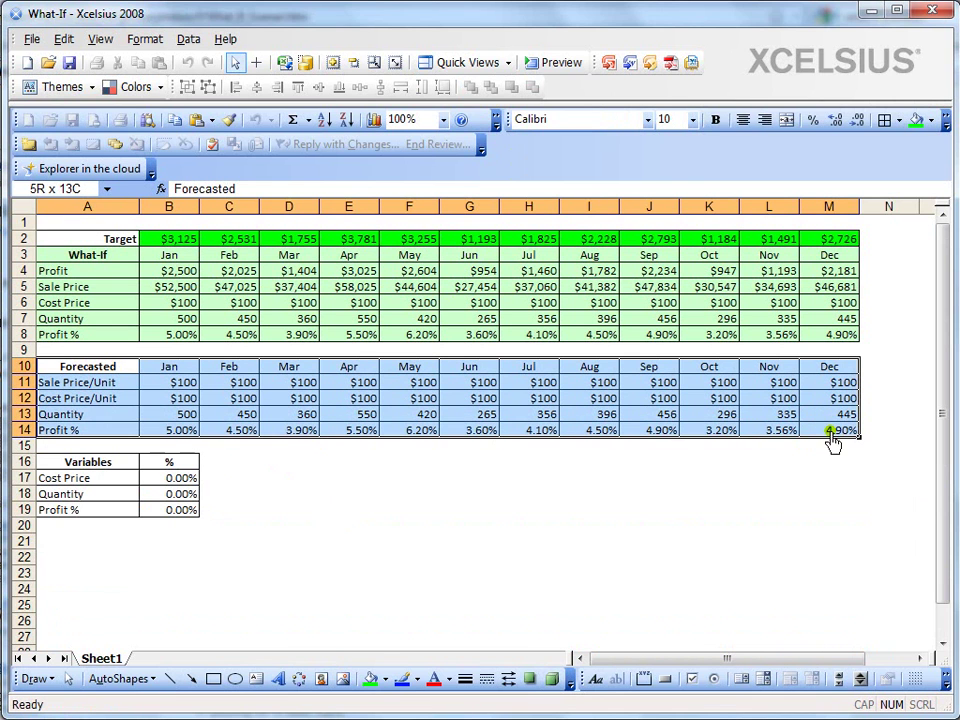
click(89, 384)
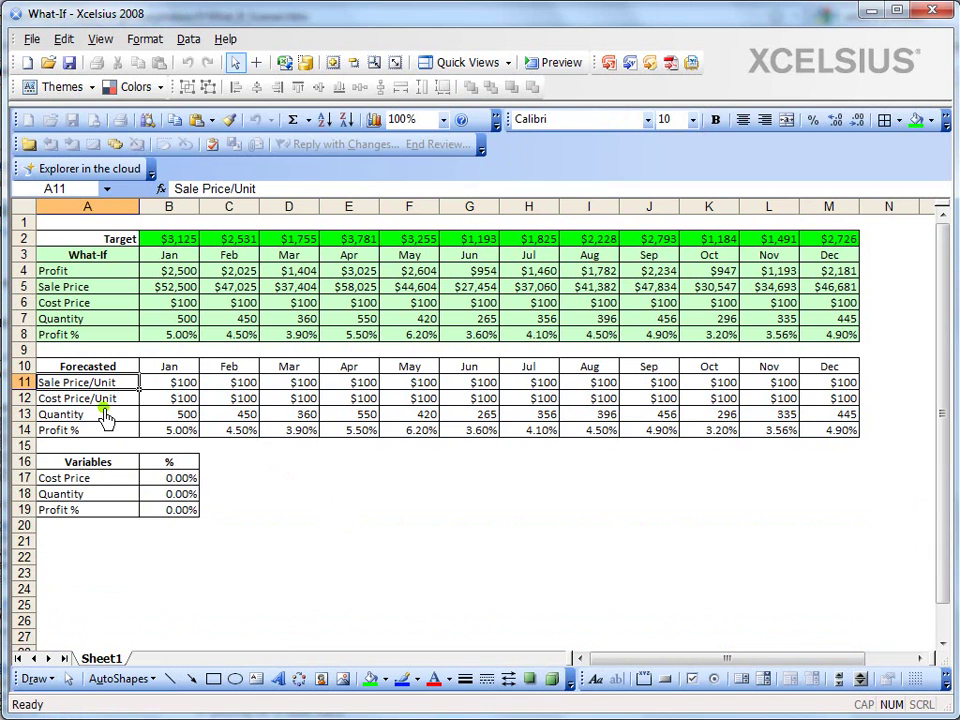
click(104, 403)
click(110, 416)
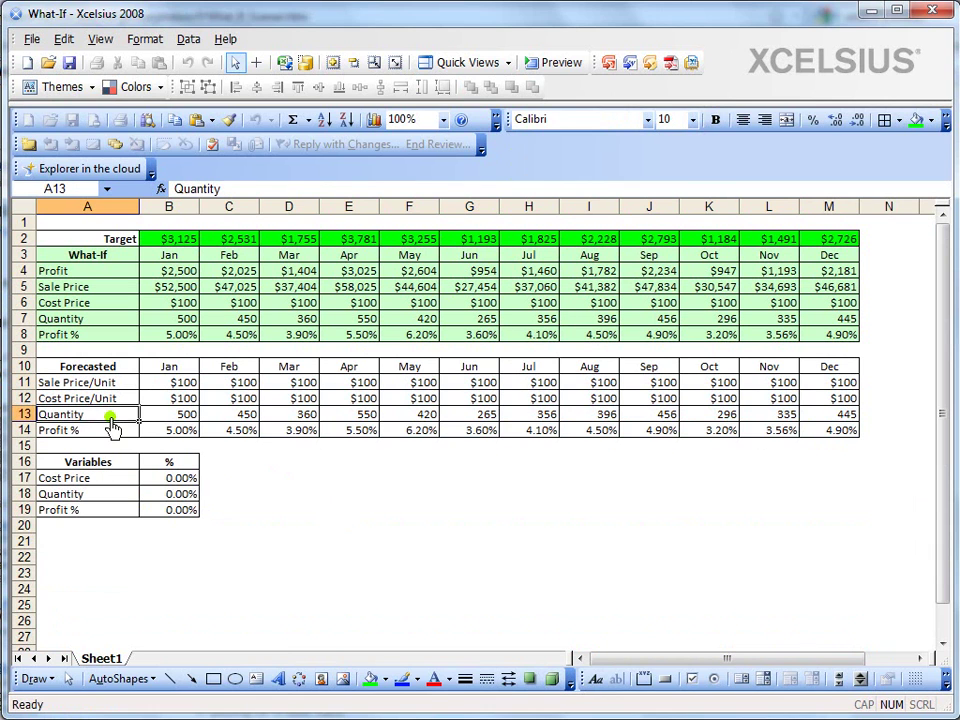
click(108, 431)
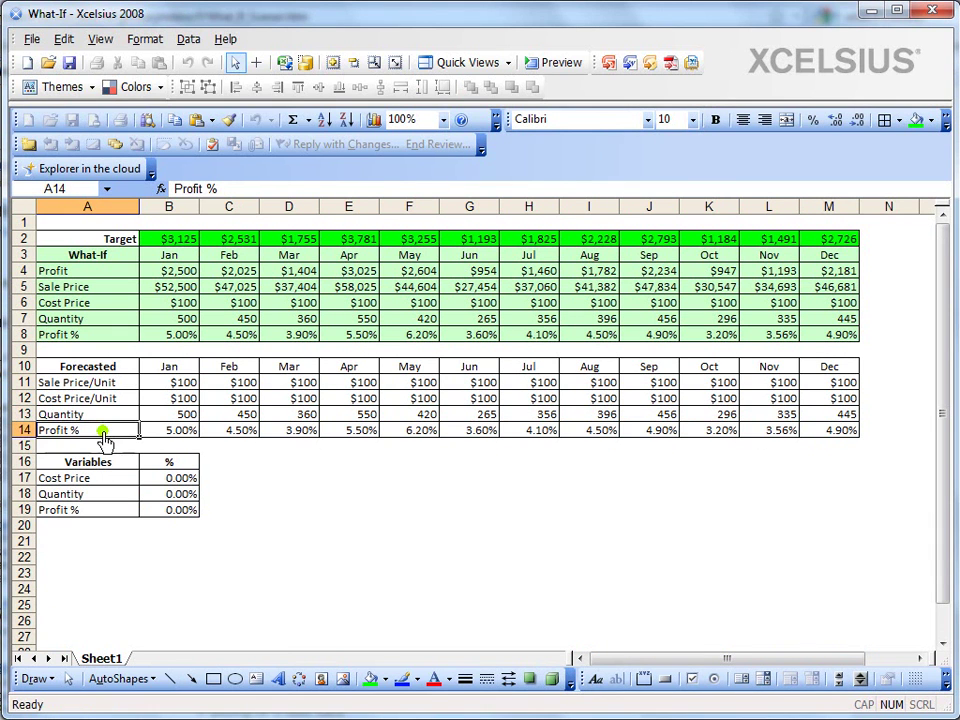
Step: Check the January–April profit percentages and the three Variables percentage cells B17:B19
click(172, 440)
click(236, 439)
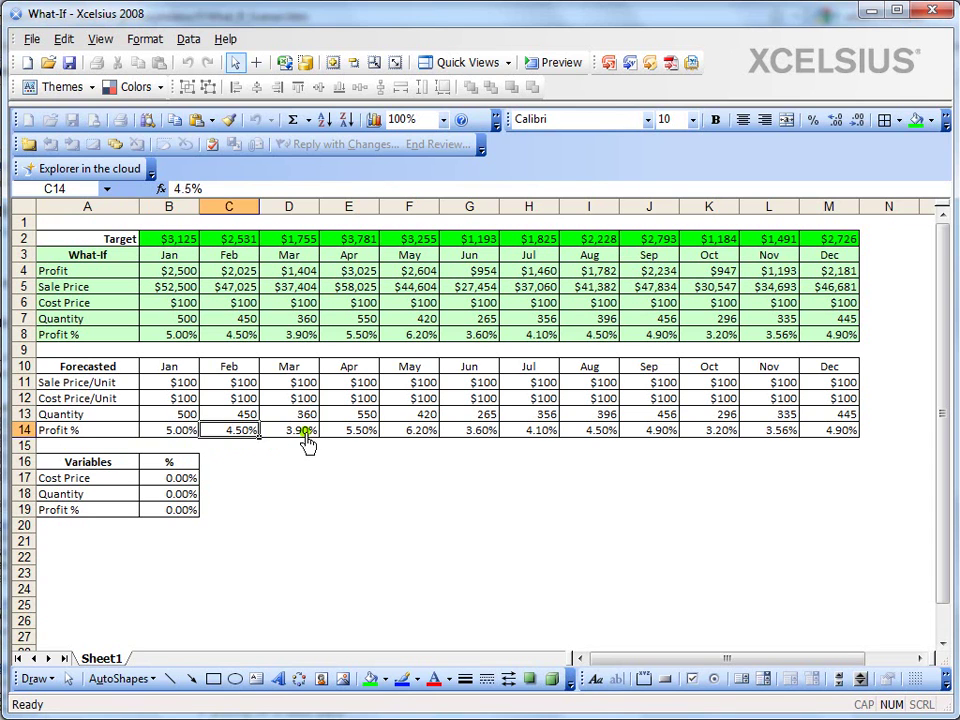
click(311, 448)
click(360, 442)
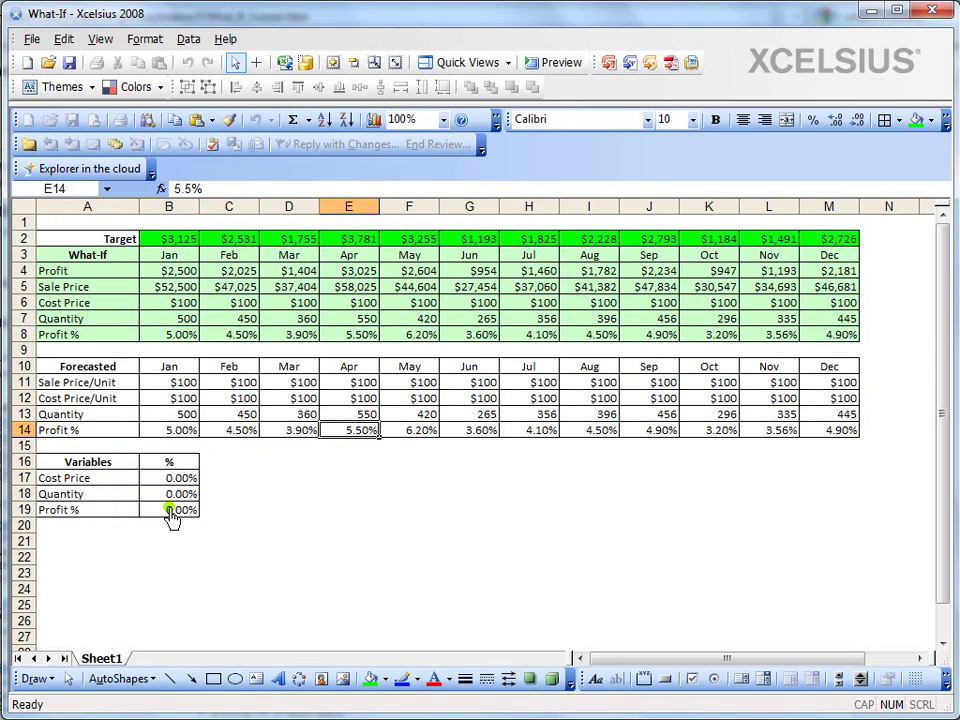
drag(172, 517, 180, 486)
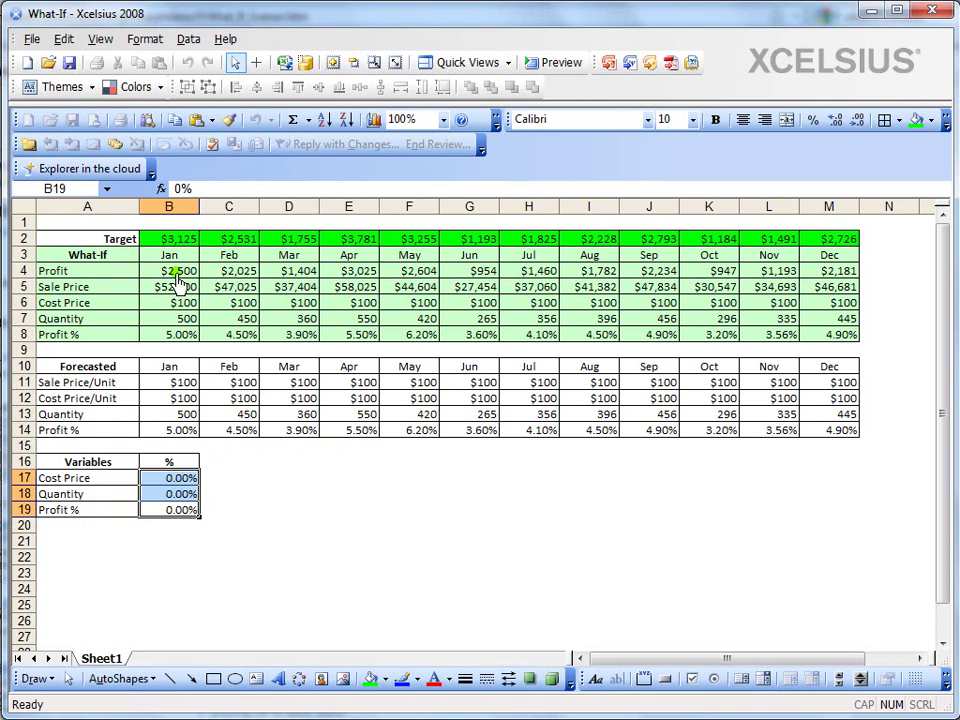
Step: Go over the What-If table's Profit row and its Sale Price, Cost Price, Quantity and Profit % labels
drag(86, 274, 398, 272)
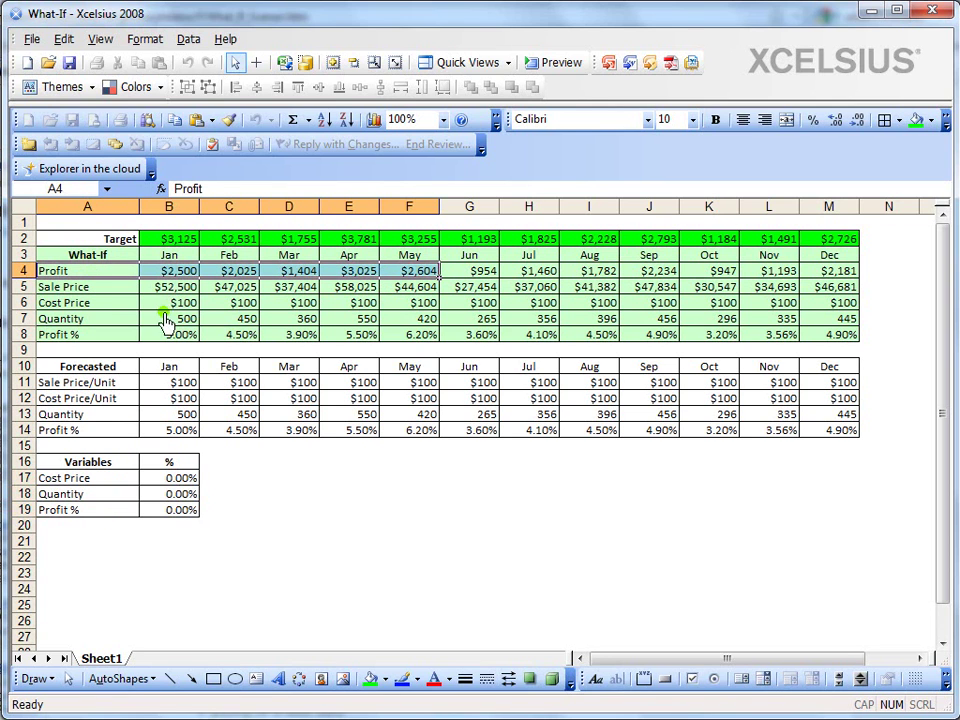
click(95, 289)
drag(99, 303, 100, 340)
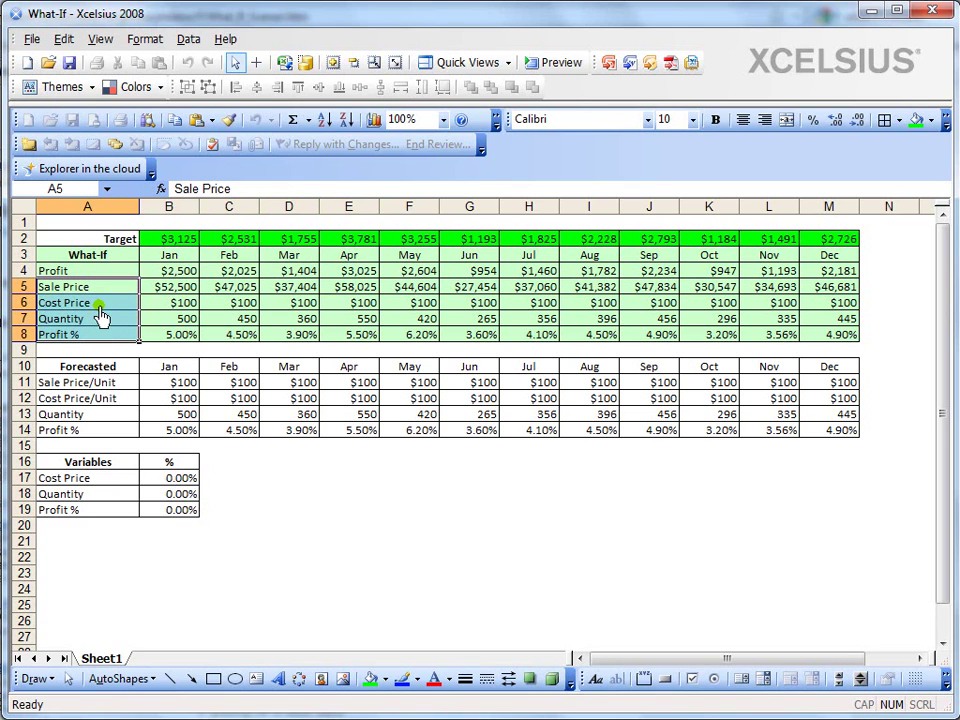
click(115, 308)
drag(115, 310, 118, 334)
Step: Review the January cost price, sale price and quantity formulas against their forecasted and variable inputs
click(171, 310)
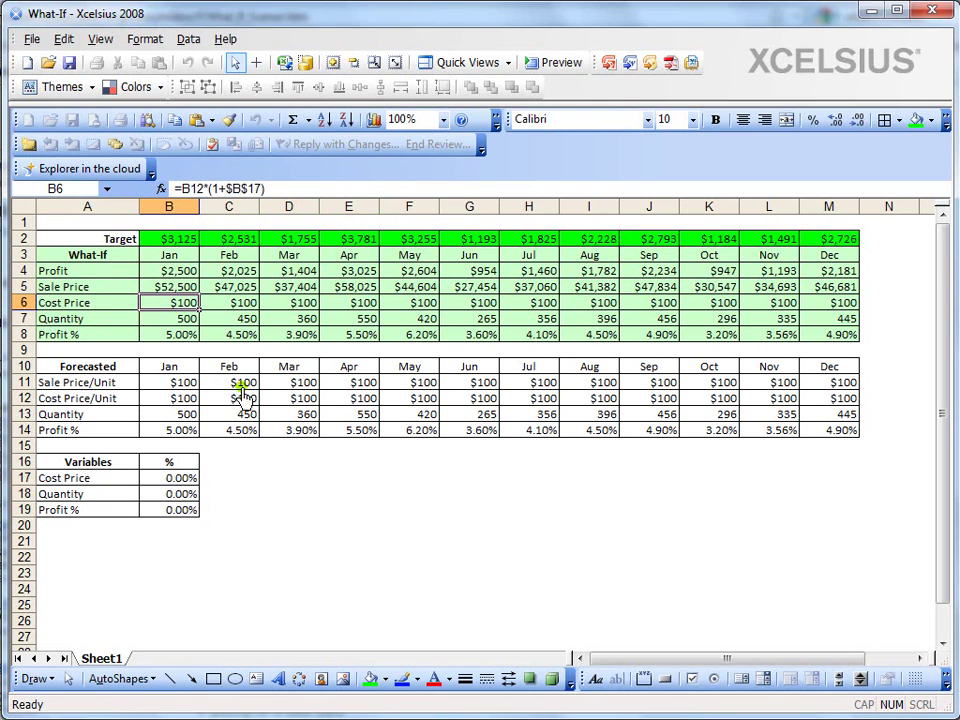
click(176, 480)
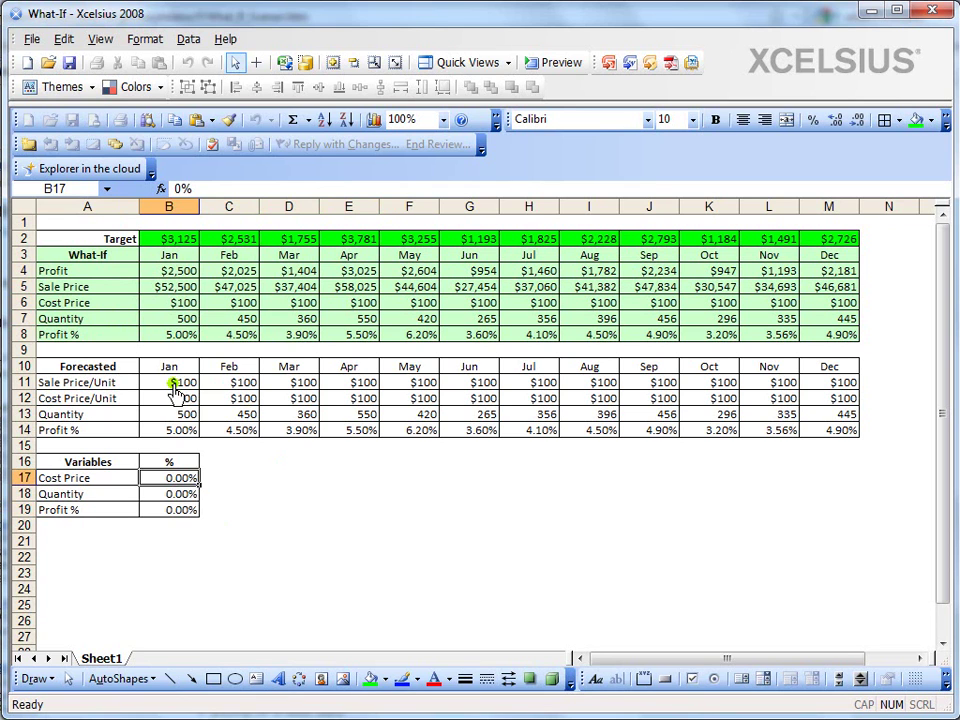
drag(171, 381, 177, 420)
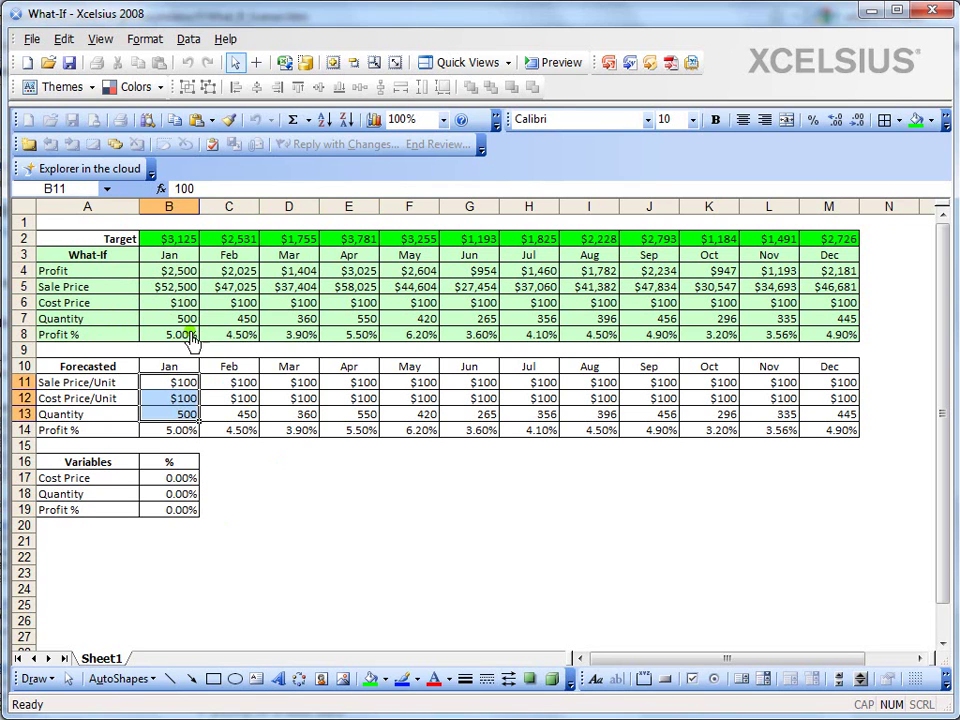
click(184, 290)
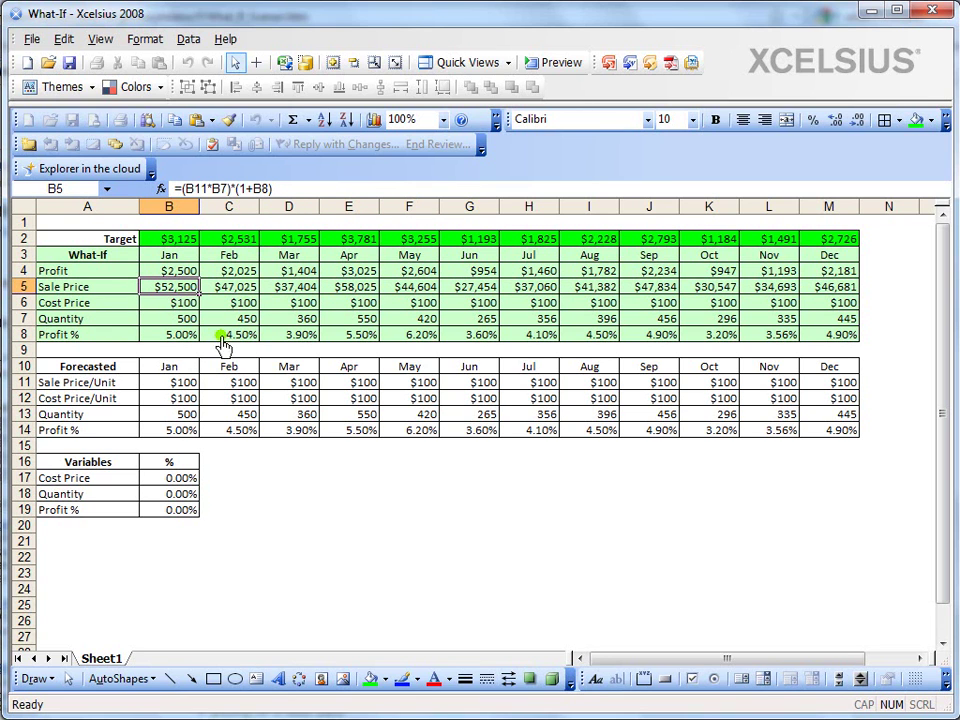
click(173, 384)
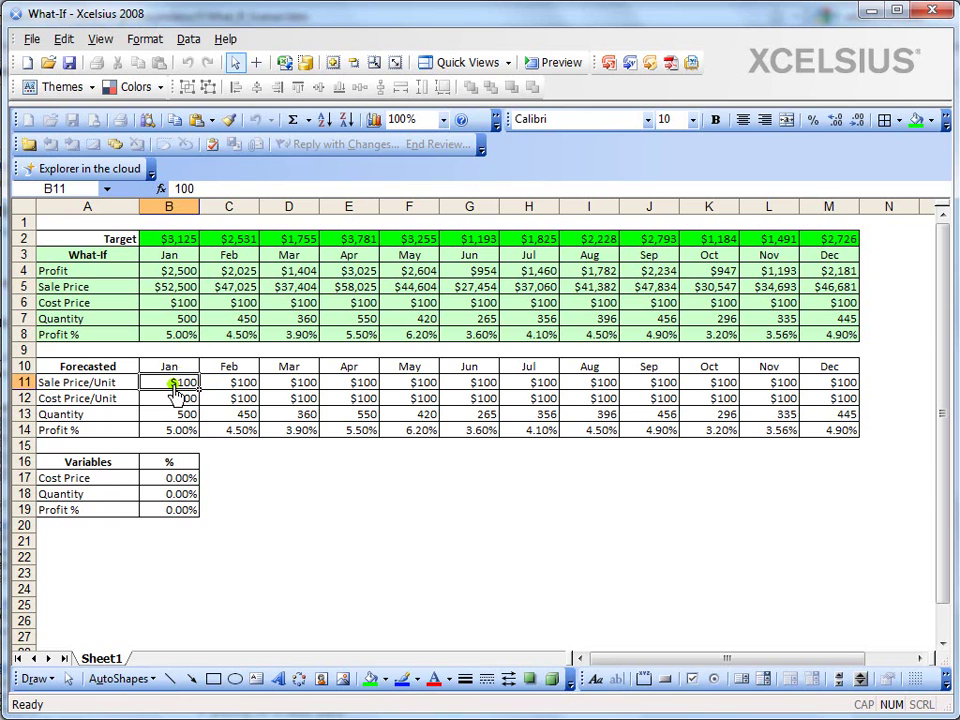
click(185, 320)
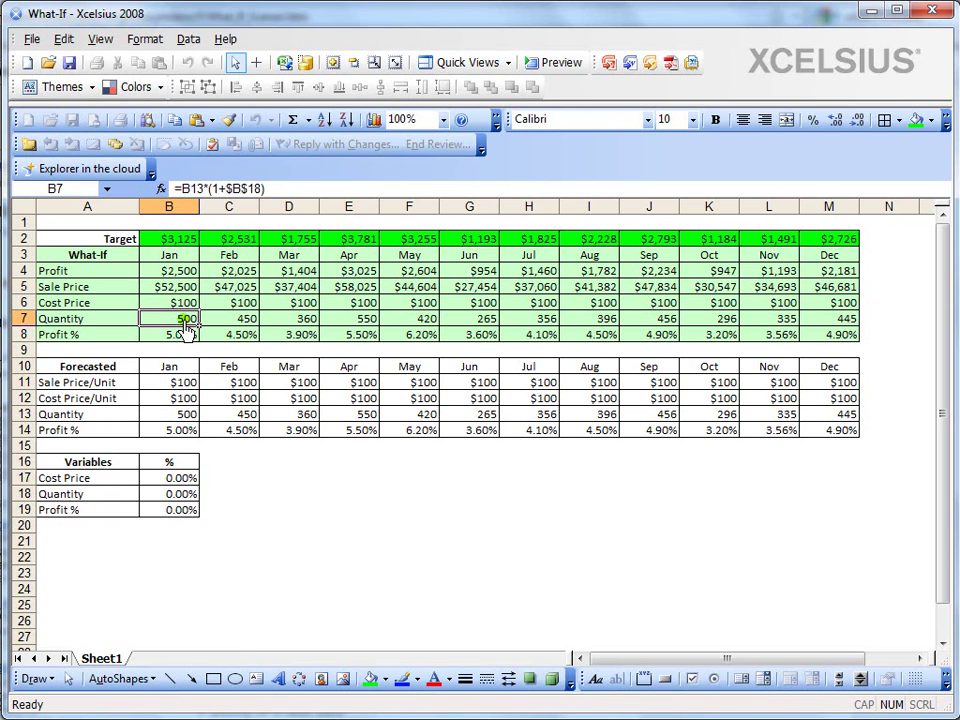
Step: Review the January profit formula and the Jan–Dec Profit and Target rows, then restore the workspace layout
click(198, 272)
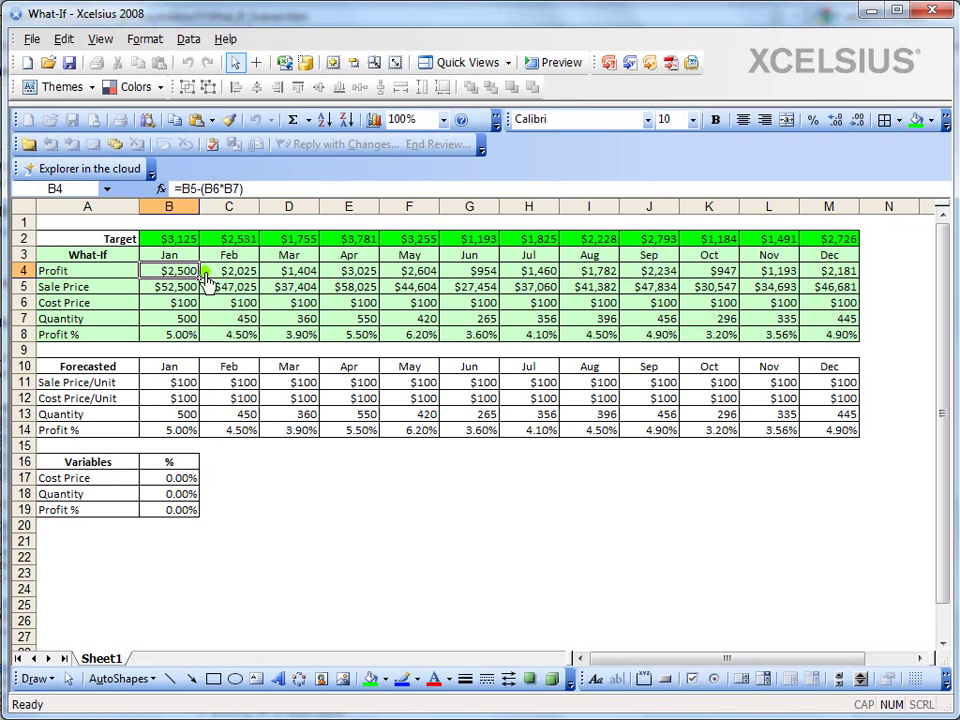
drag(205, 280, 842, 287)
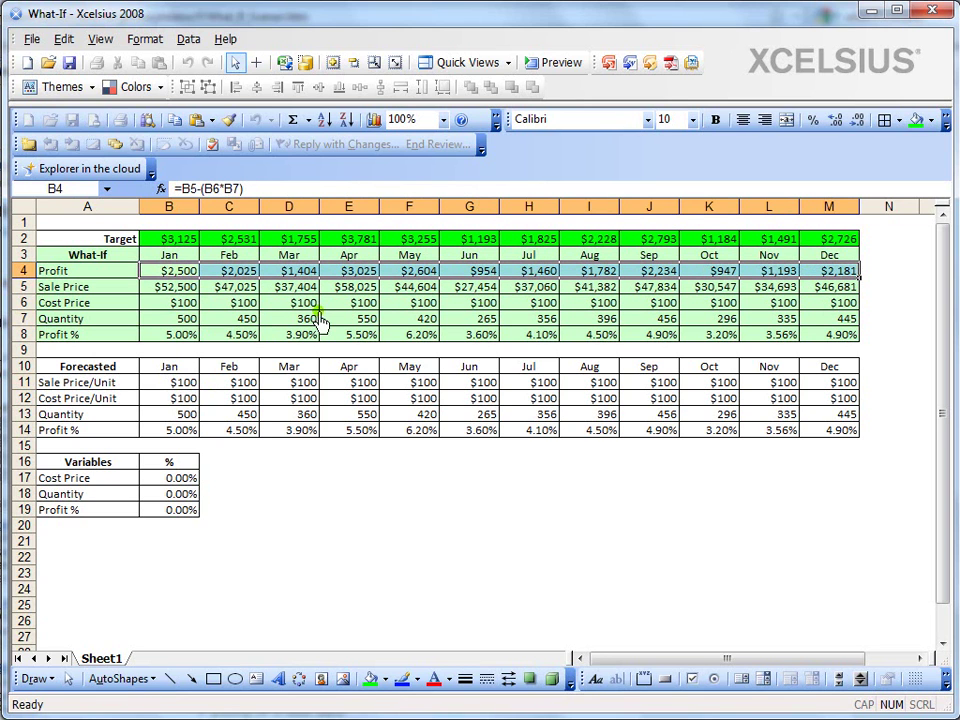
click(178, 291)
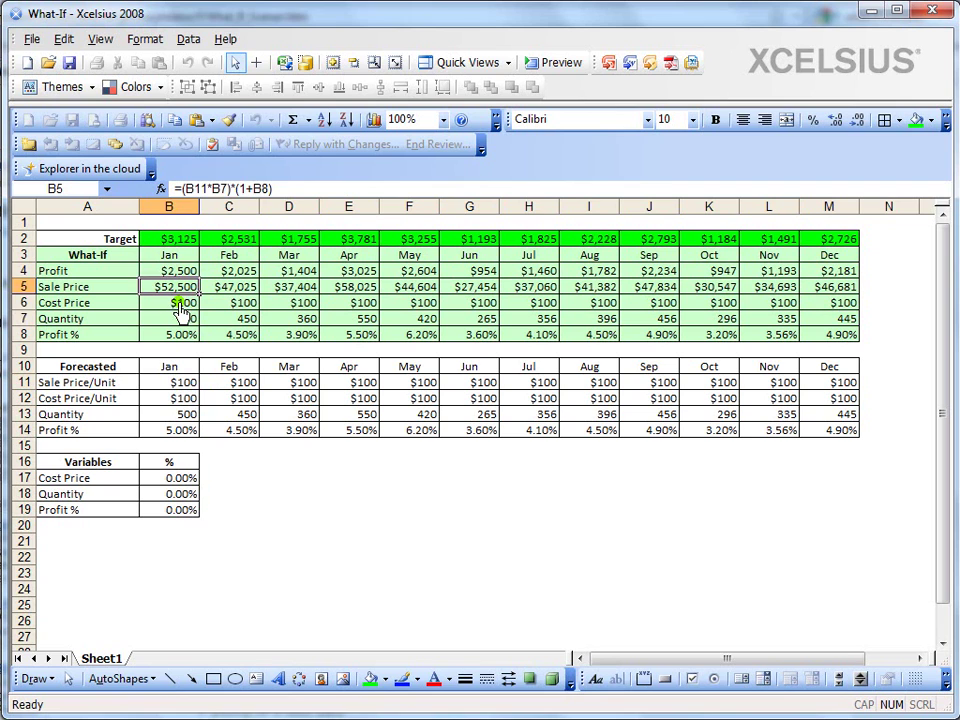
click(180, 306)
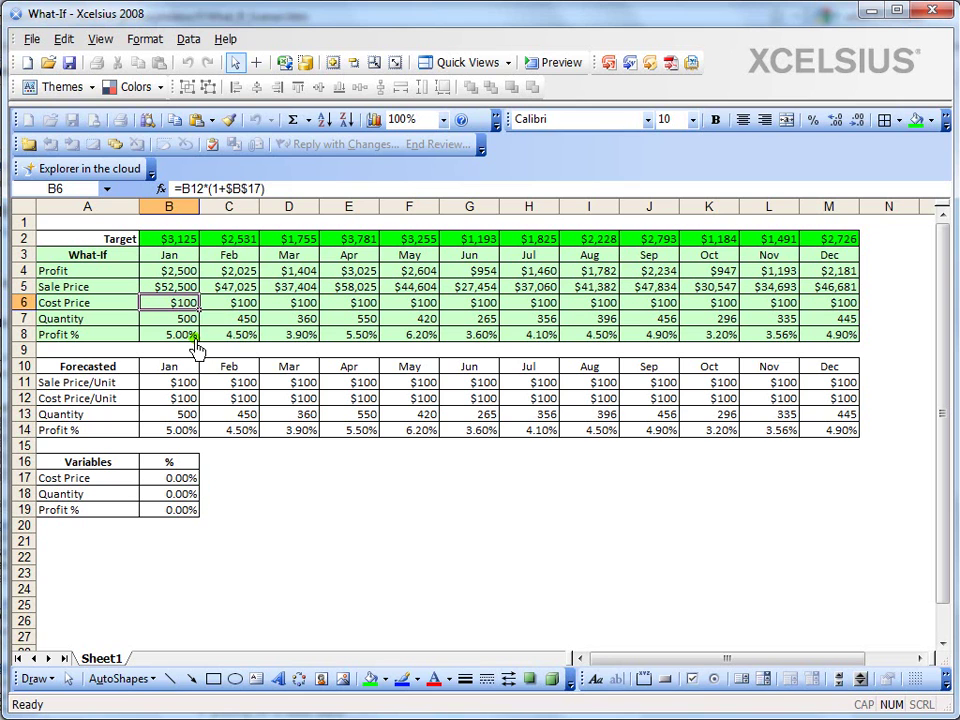
drag(185, 256, 815, 262)
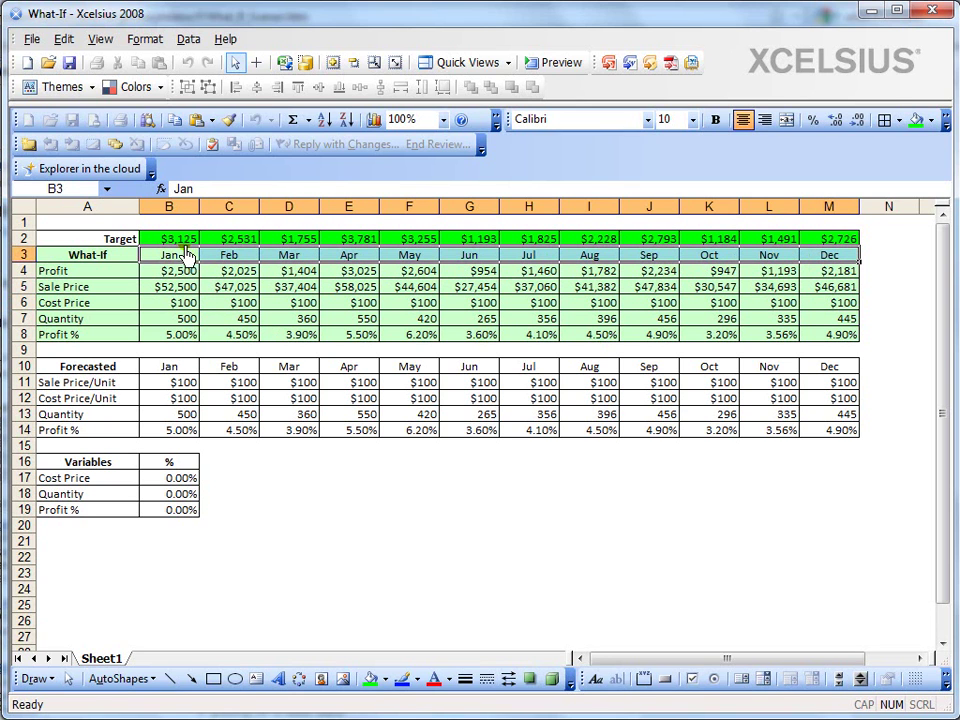
drag(186, 243, 838, 244)
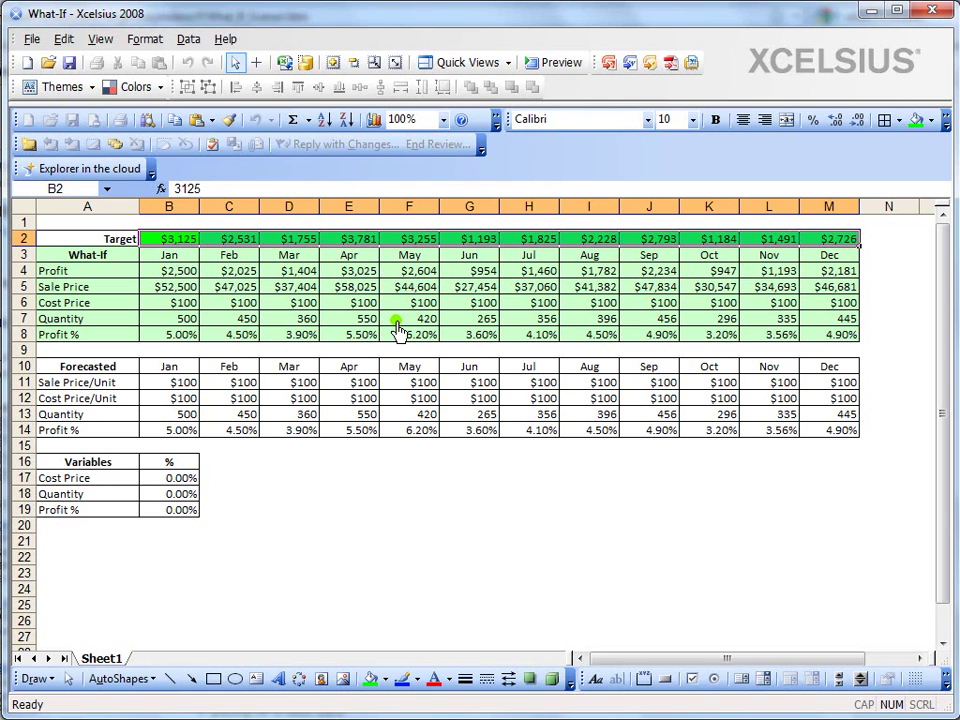
click(505, 63)
click(503, 87)
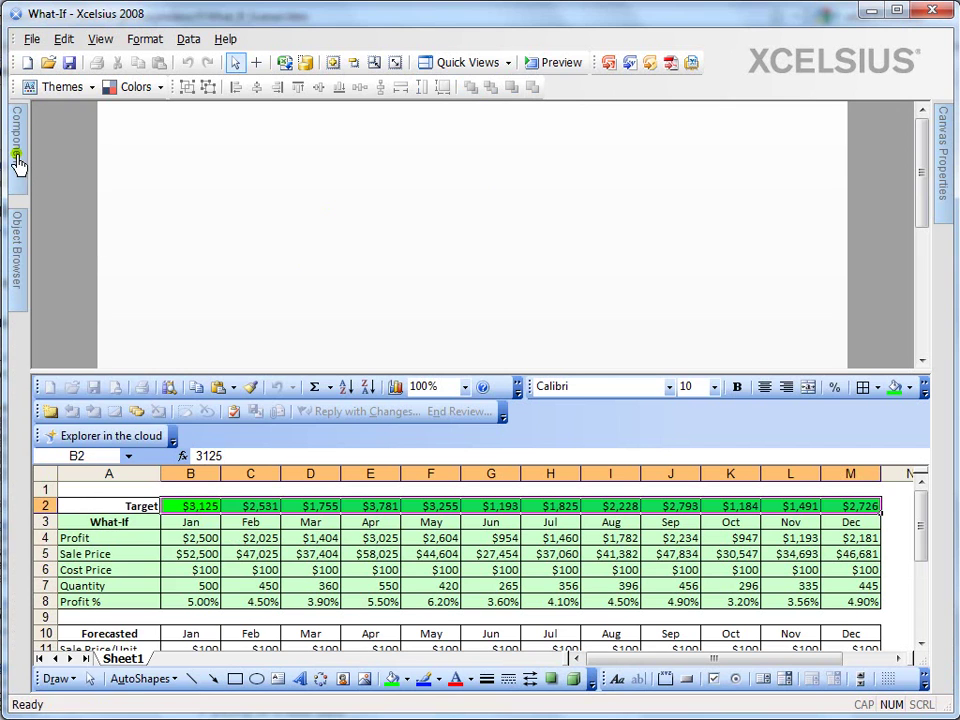
Step: Place a Combination Chart from the Charts components onto the canvas
mouse_move(16, 135)
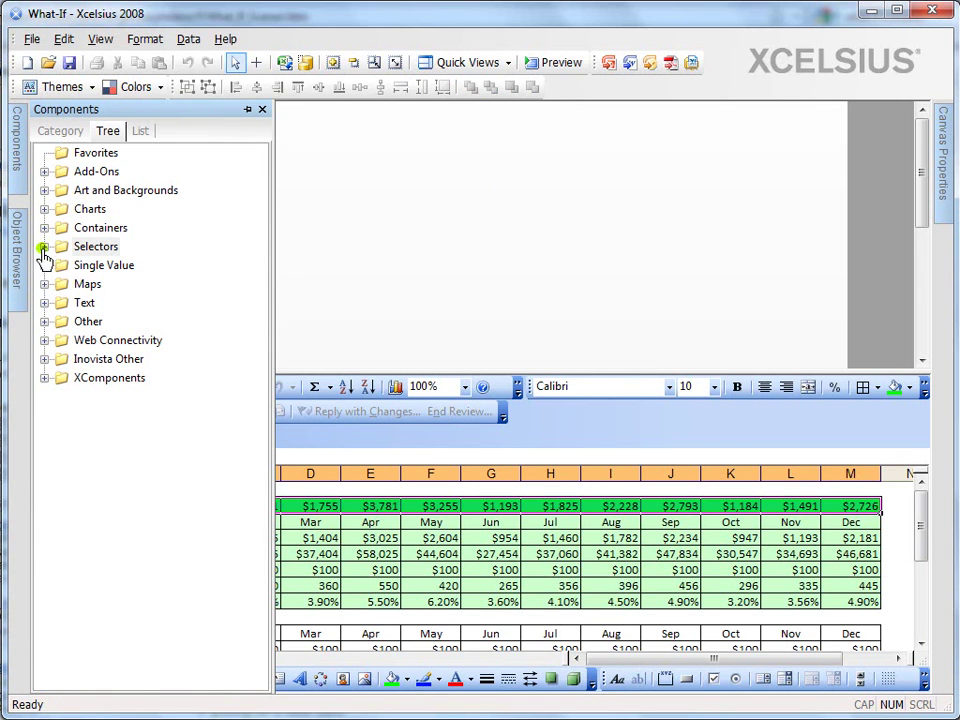
click(44, 209)
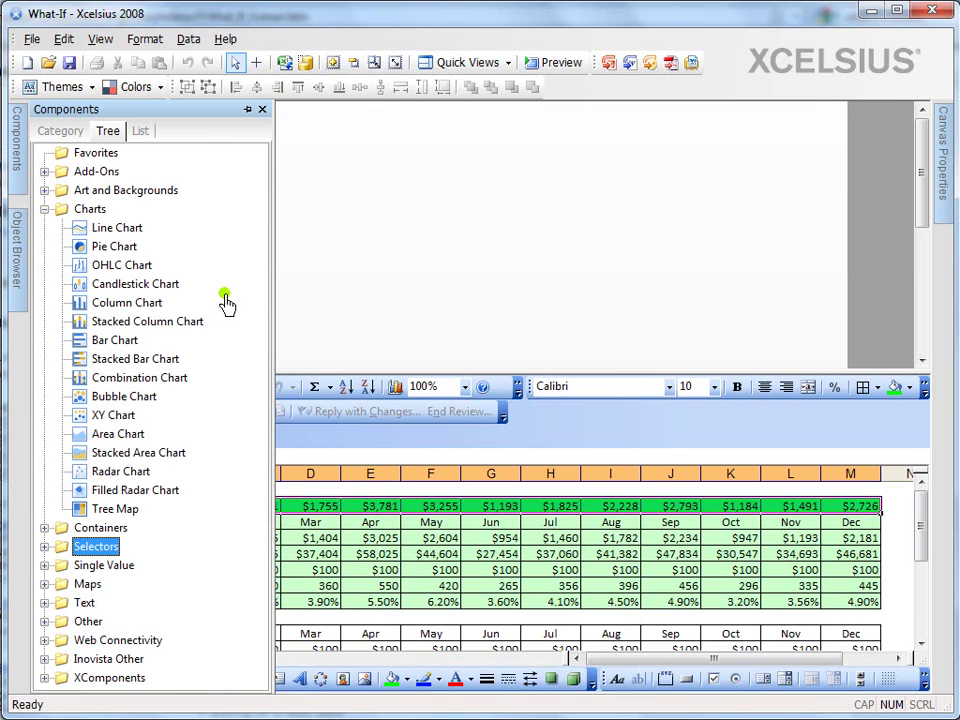
click(150, 380)
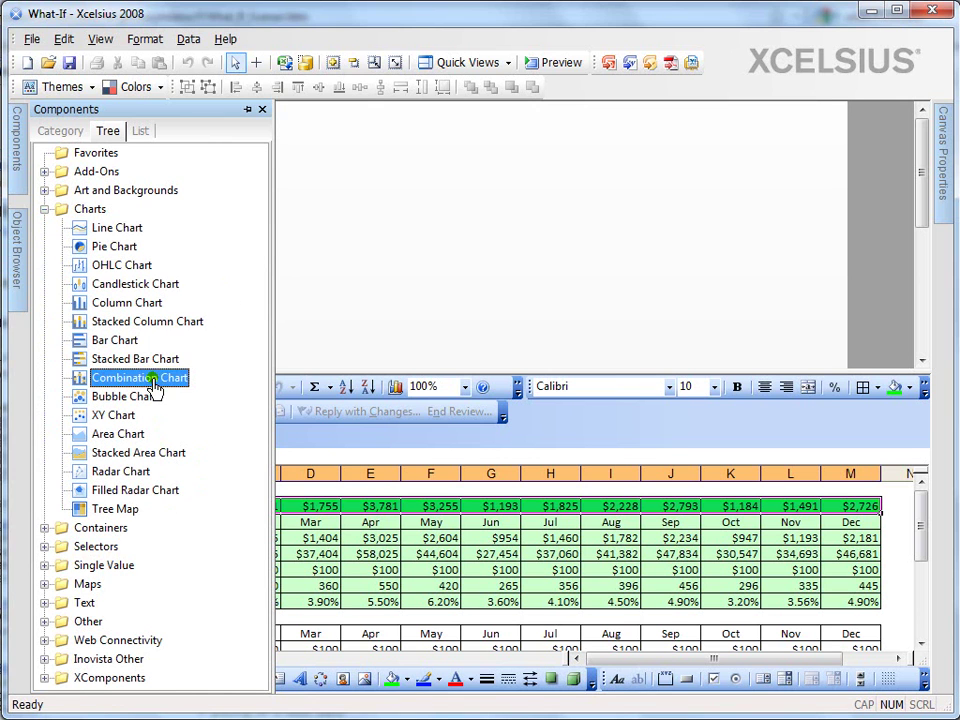
click(302, 148)
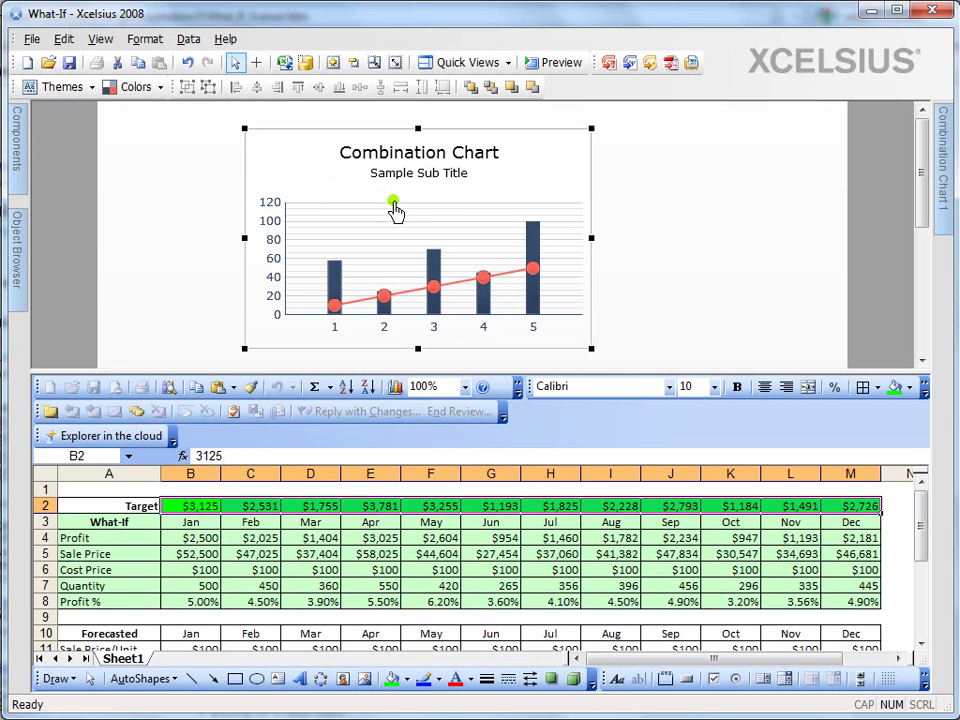
mouse_move(950, 182)
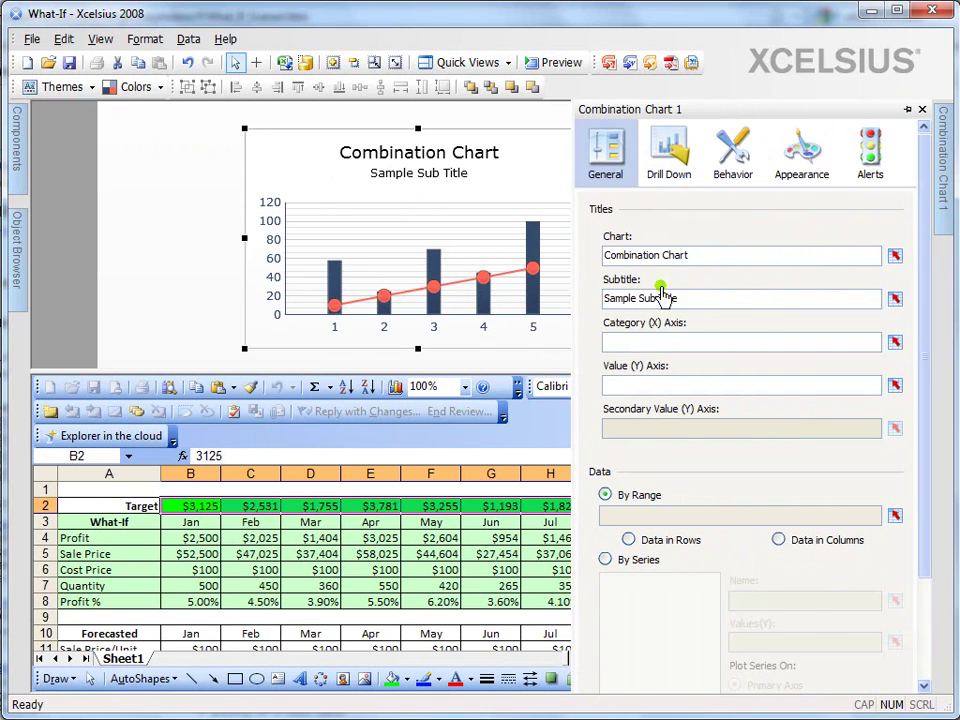
Step: Clear the chart title and subtitle, switch to By Series and add a new series
drag(720, 262, 663, 258)
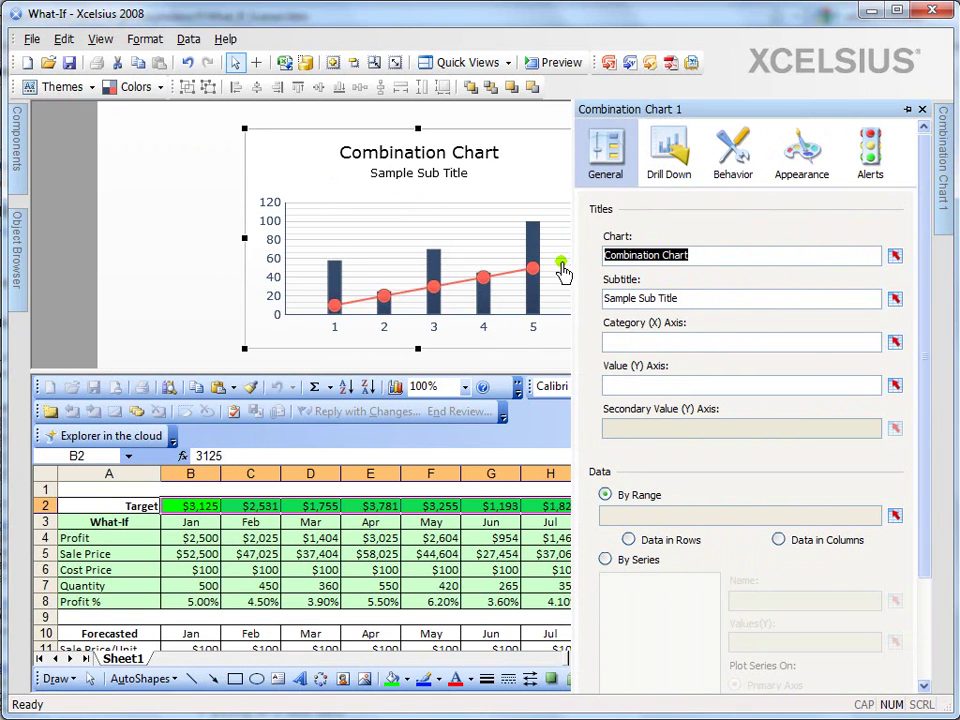
key(Delete)
key(Tab)
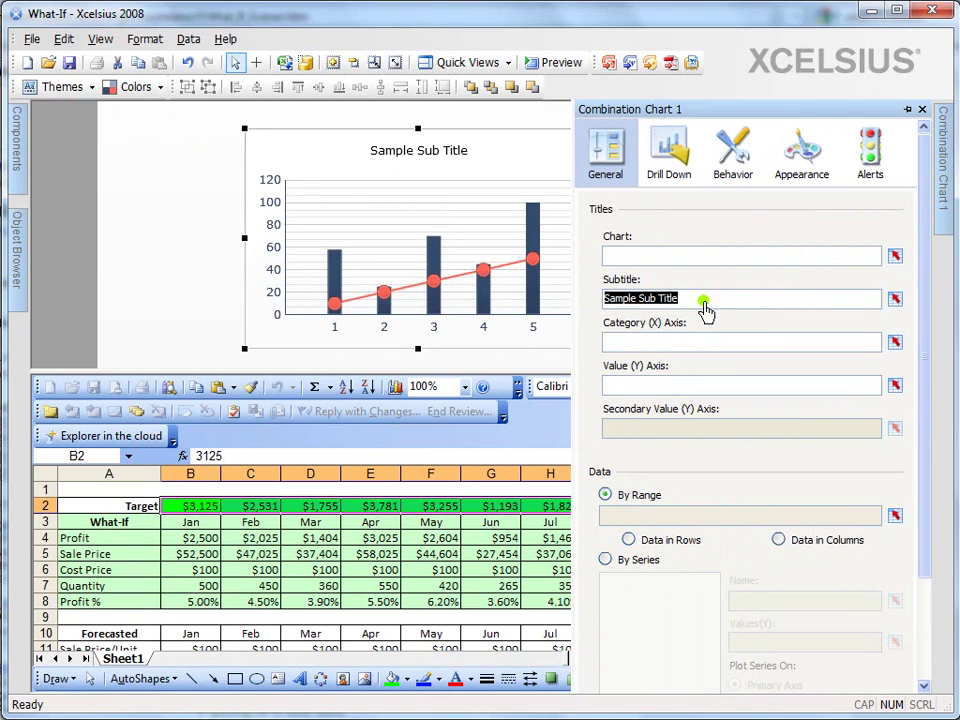
key(Delete)
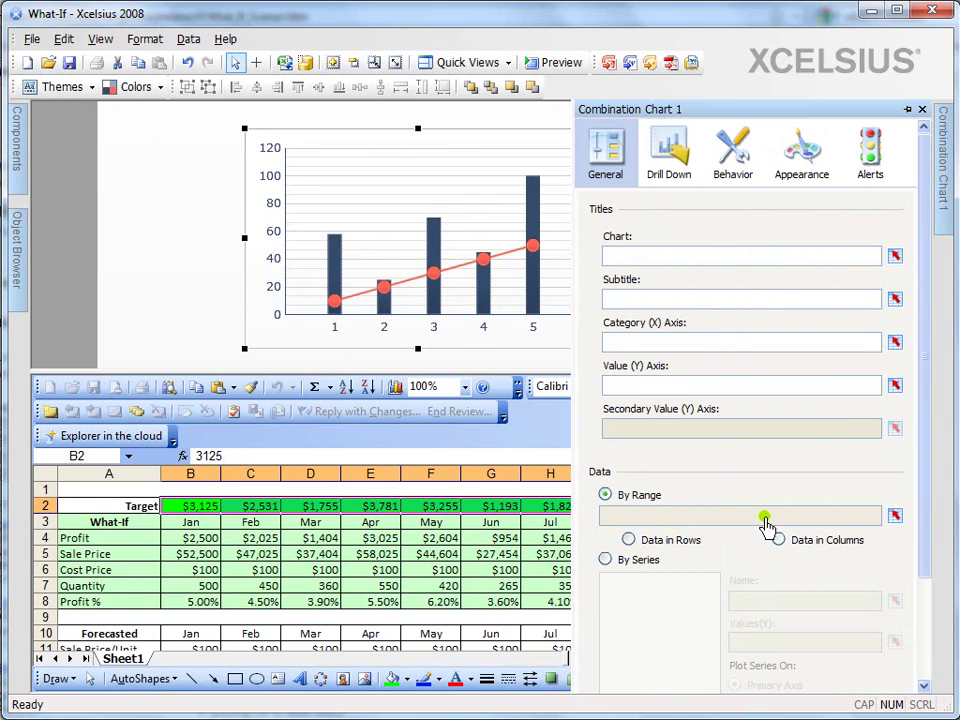
click(605, 559)
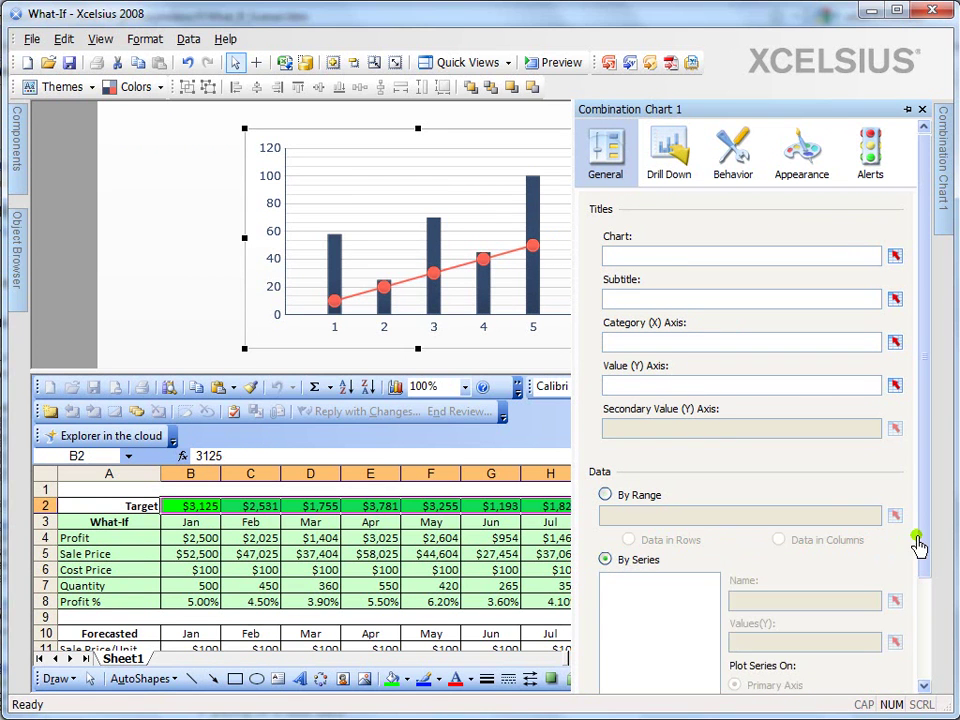
drag(918, 545, 917, 634)
click(610, 664)
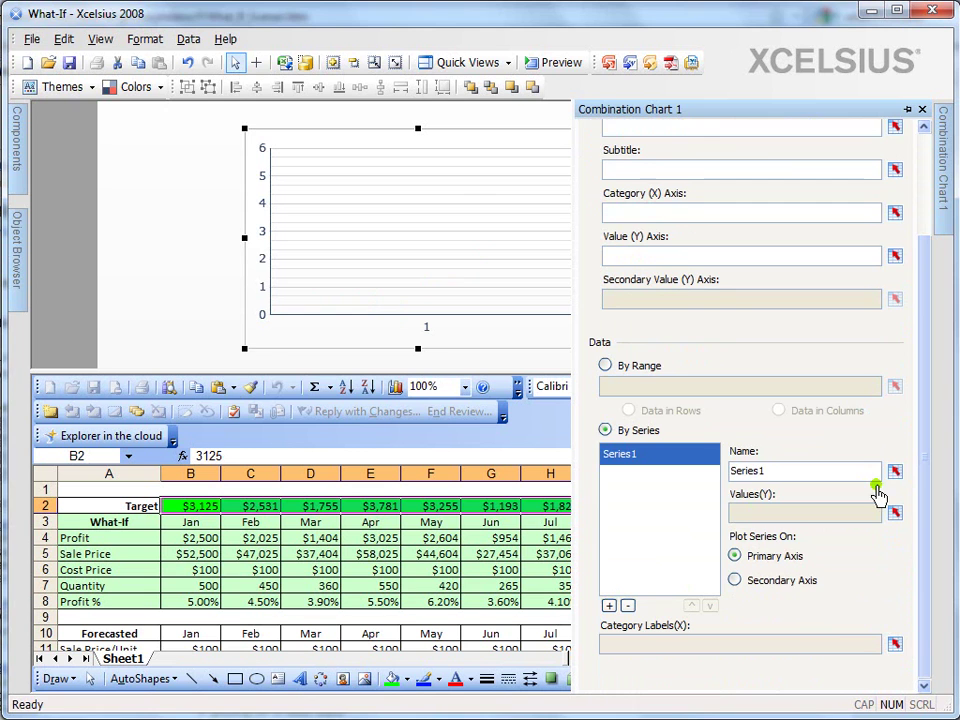
Step: Define the series as Profit (A4) with values B4:M4 and category labels B3:M3
click(895, 479)
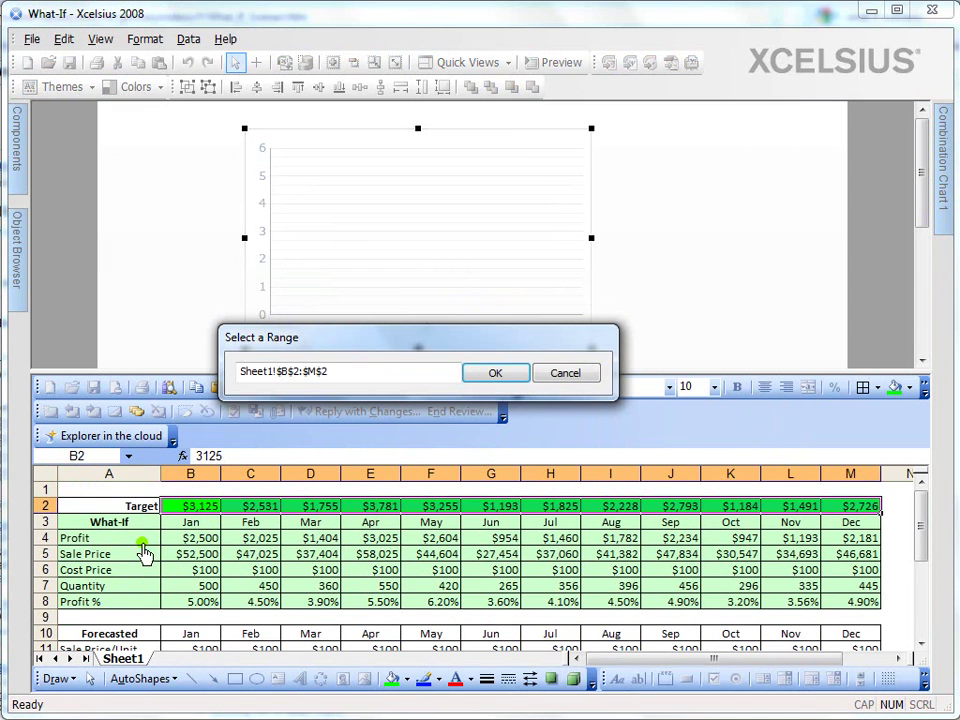
click(128, 539)
click(491, 375)
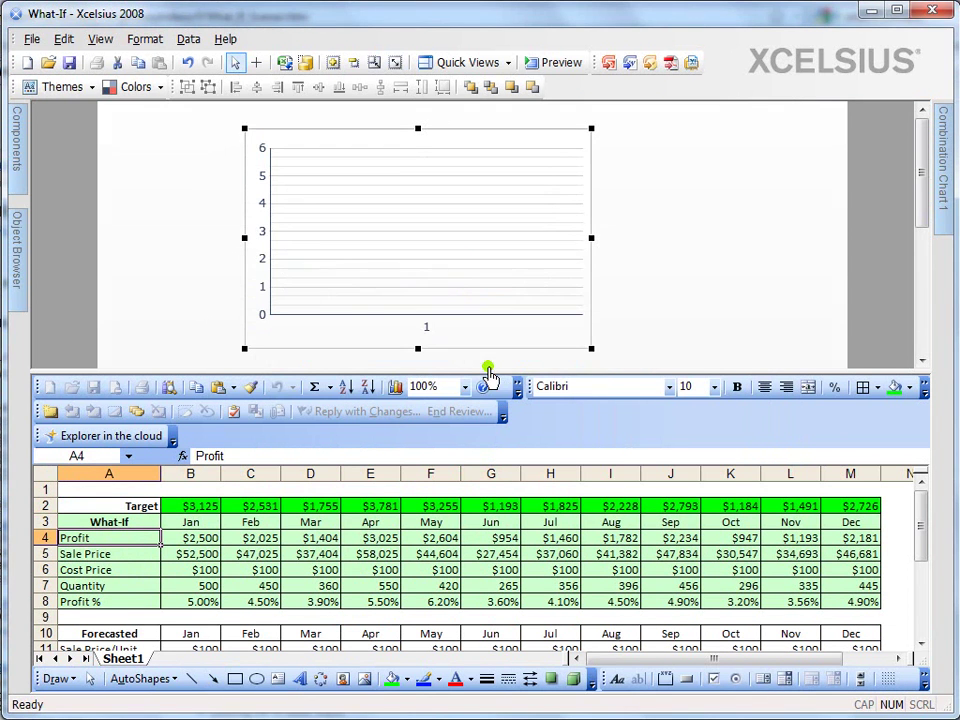
mouse_move(946, 183)
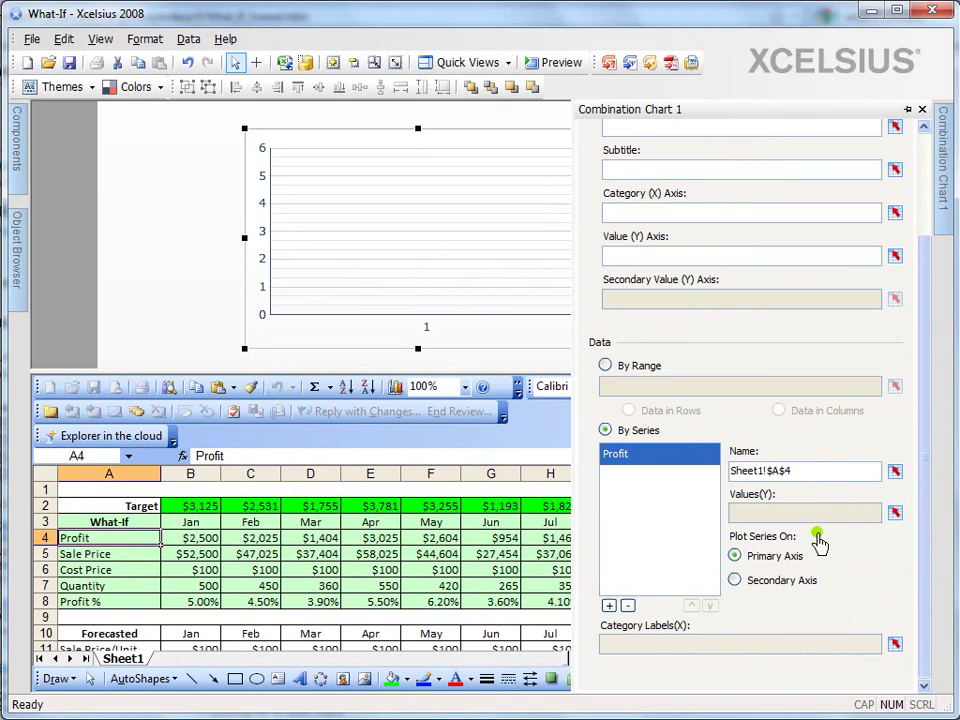
click(897, 515)
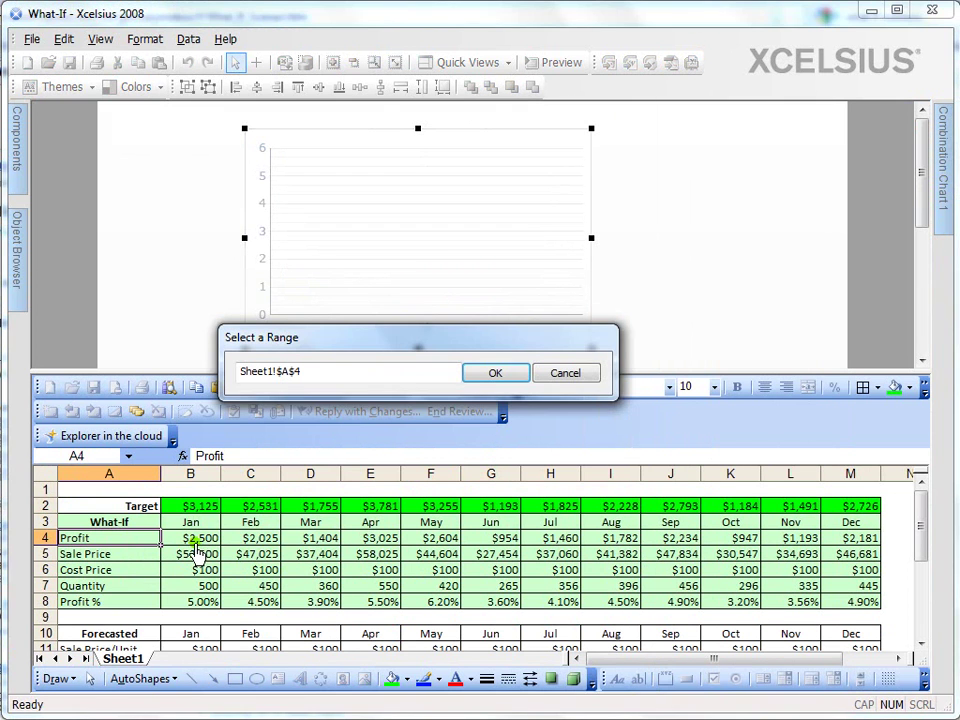
mouse_move(195, 540)
mouse_down()
mouse_move(446, 551)
mouse_move(850, 548)
mouse_up()
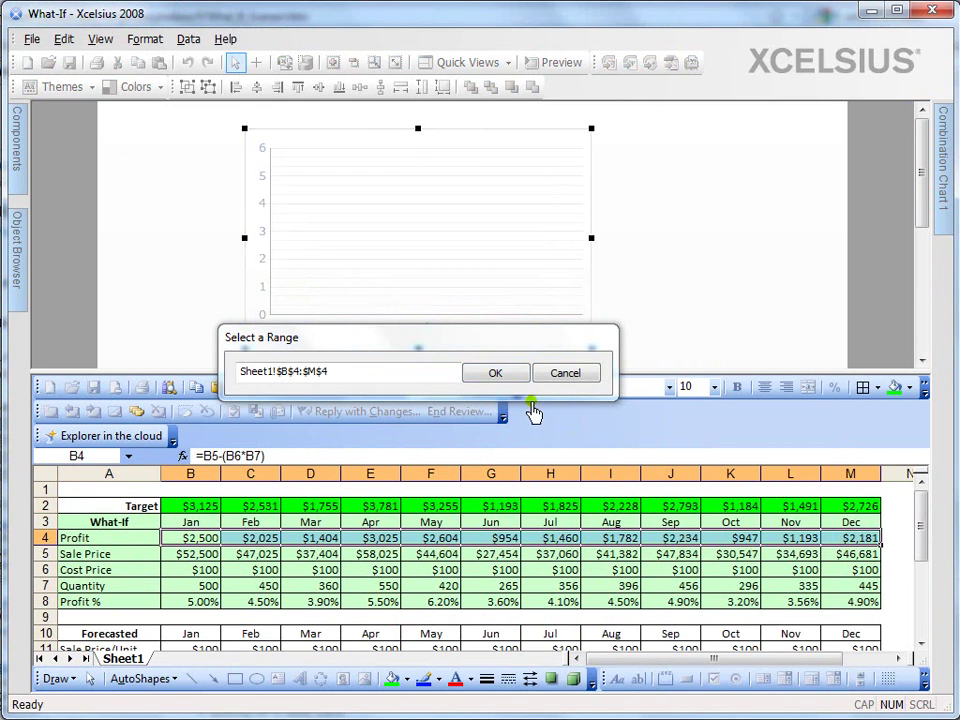
click(495, 373)
mouse_move(946, 208)
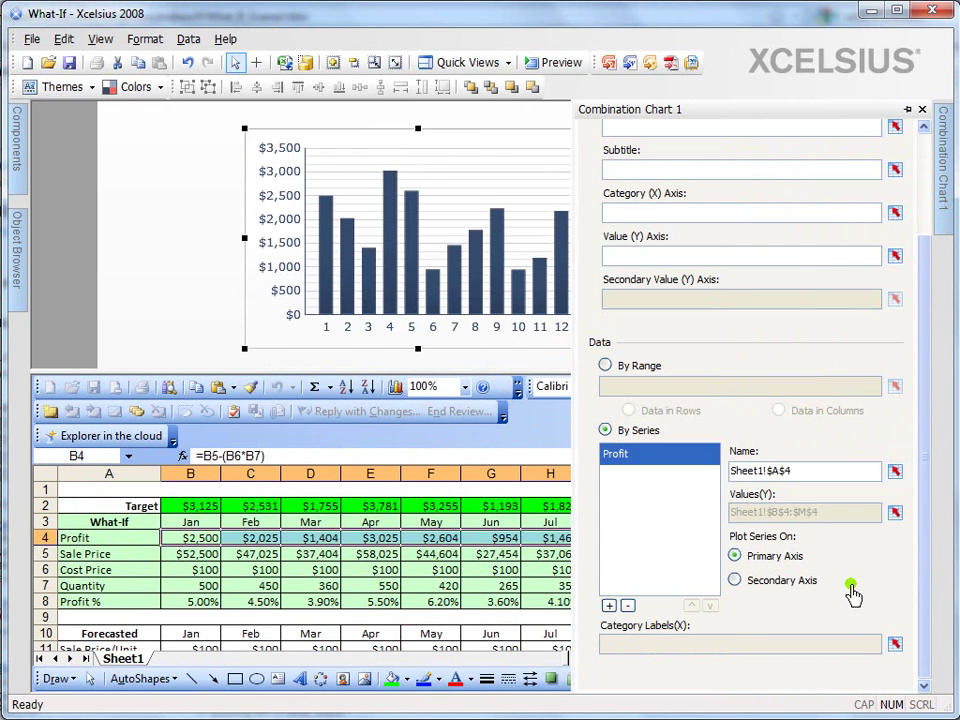
click(895, 644)
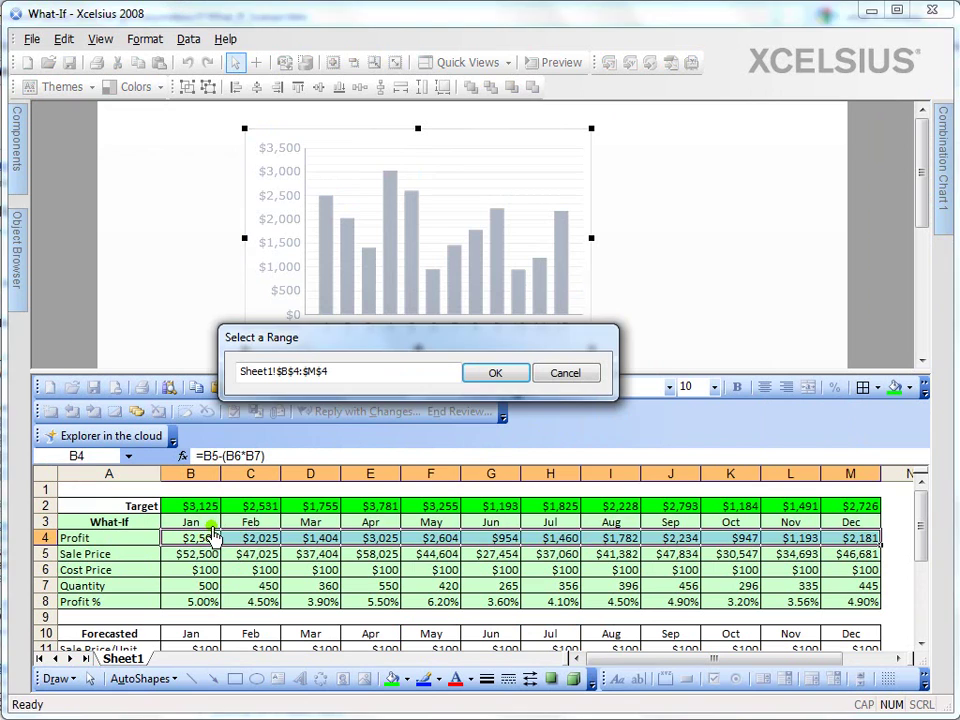
drag(200, 522, 850, 525)
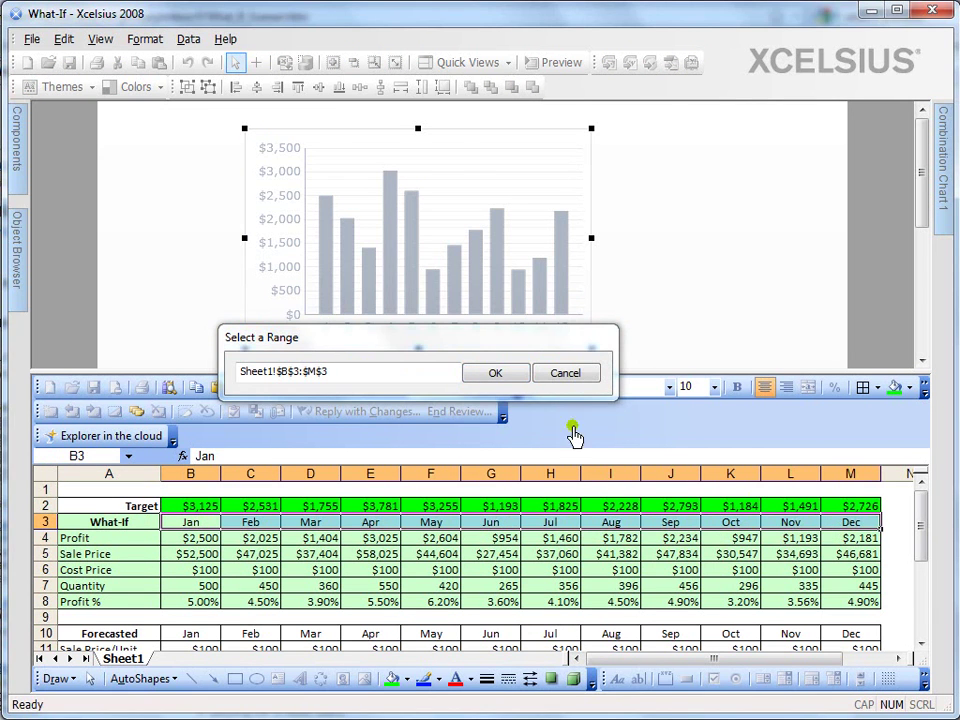
click(497, 374)
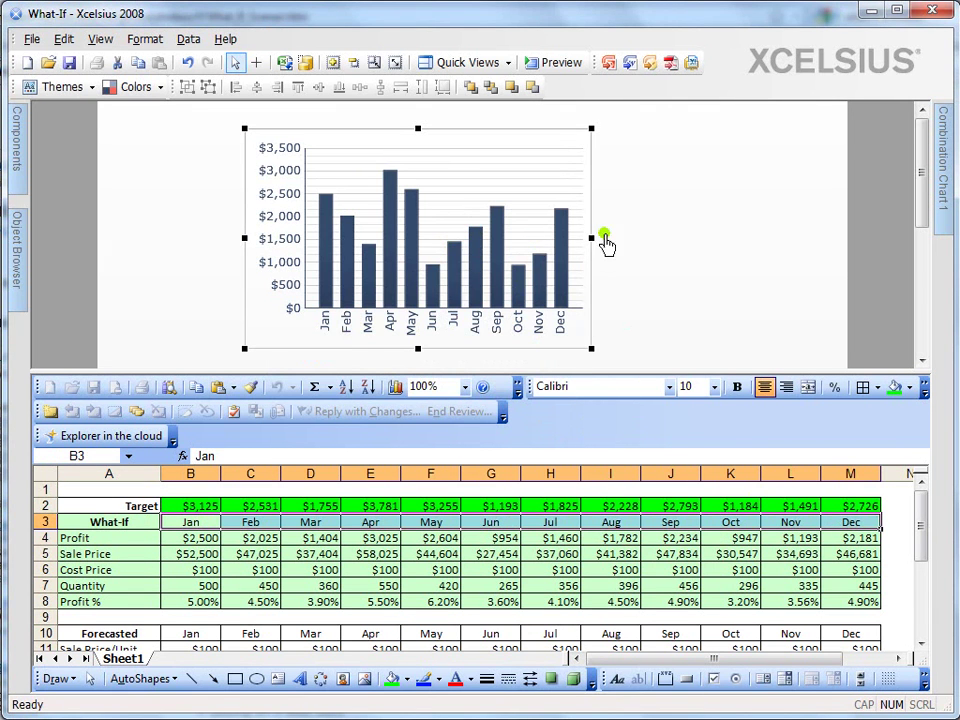
Step: Widen the chart and shift it left so the bars spread out
drag(592, 241, 797, 251)
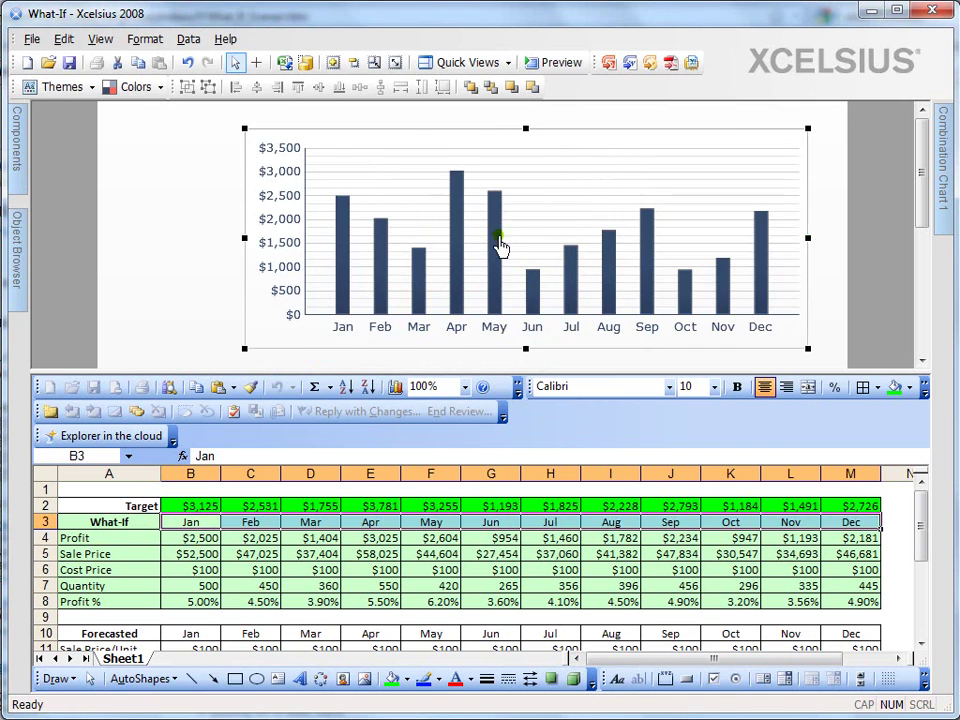
drag(726, 285, 632, 285)
drag(714, 241, 776, 242)
Step: Add a Target series named from A2 with values B2:M2
mouse_move(945, 199)
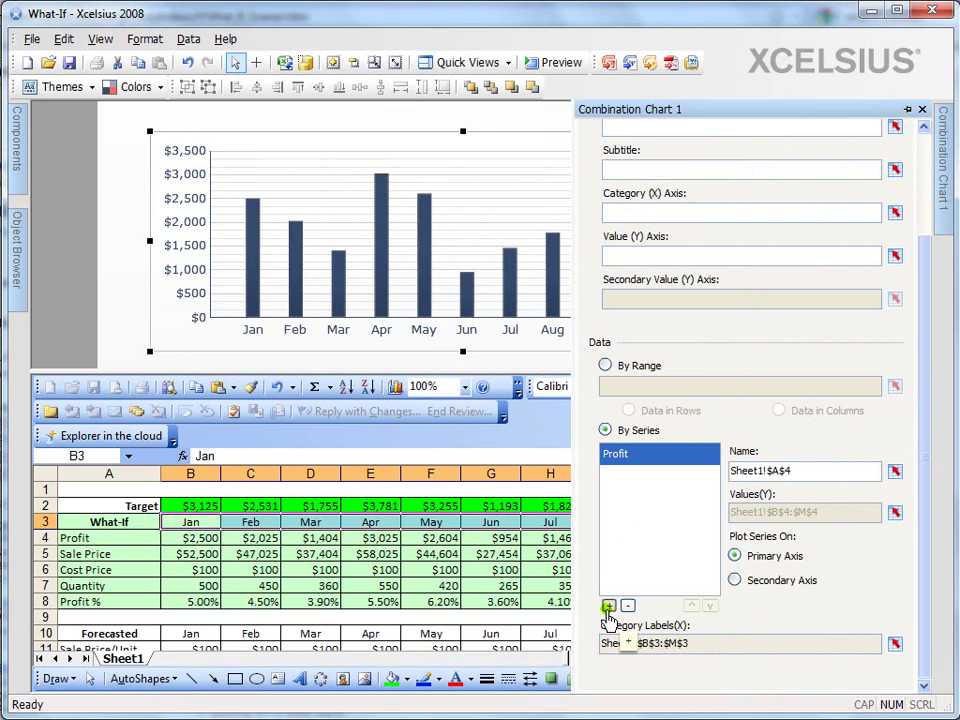
click(608, 605)
click(895, 471)
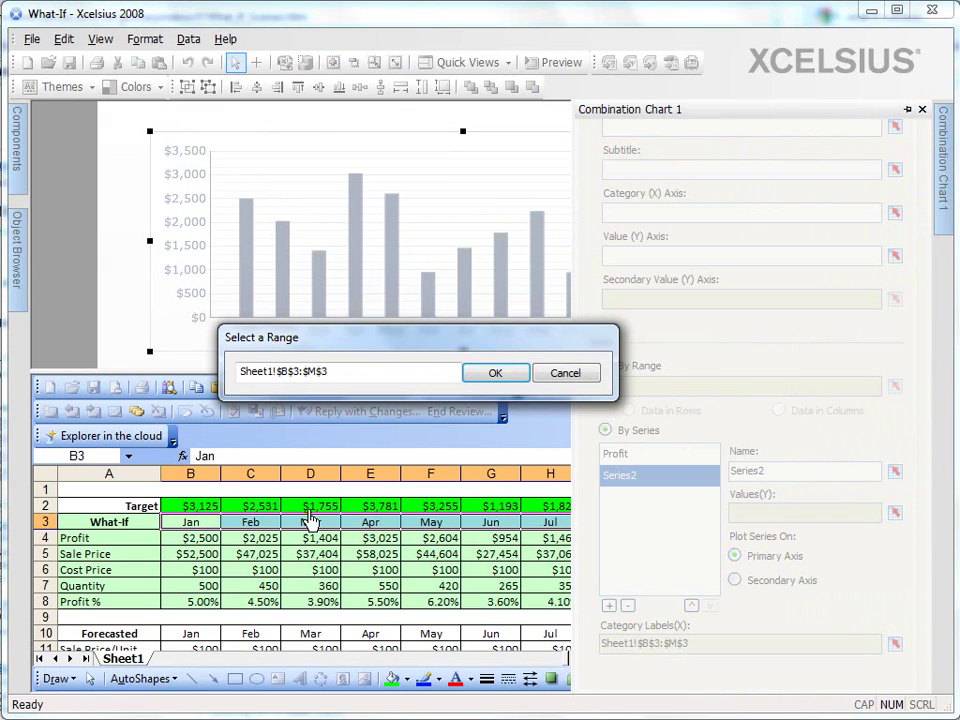
click(128, 508)
click(494, 372)
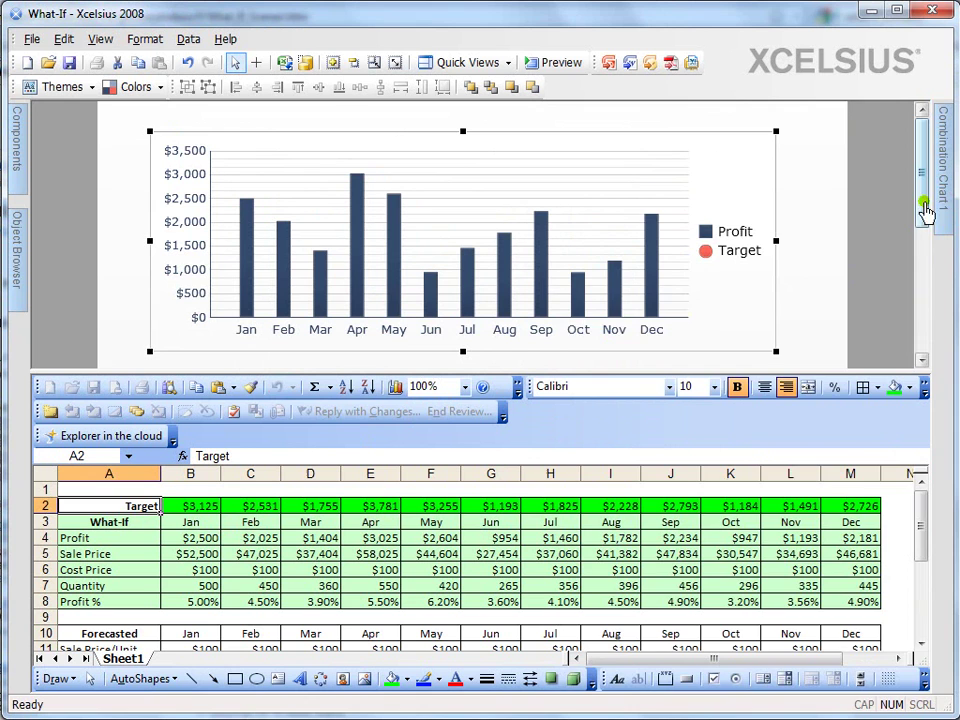
mouse_move(940, 199)
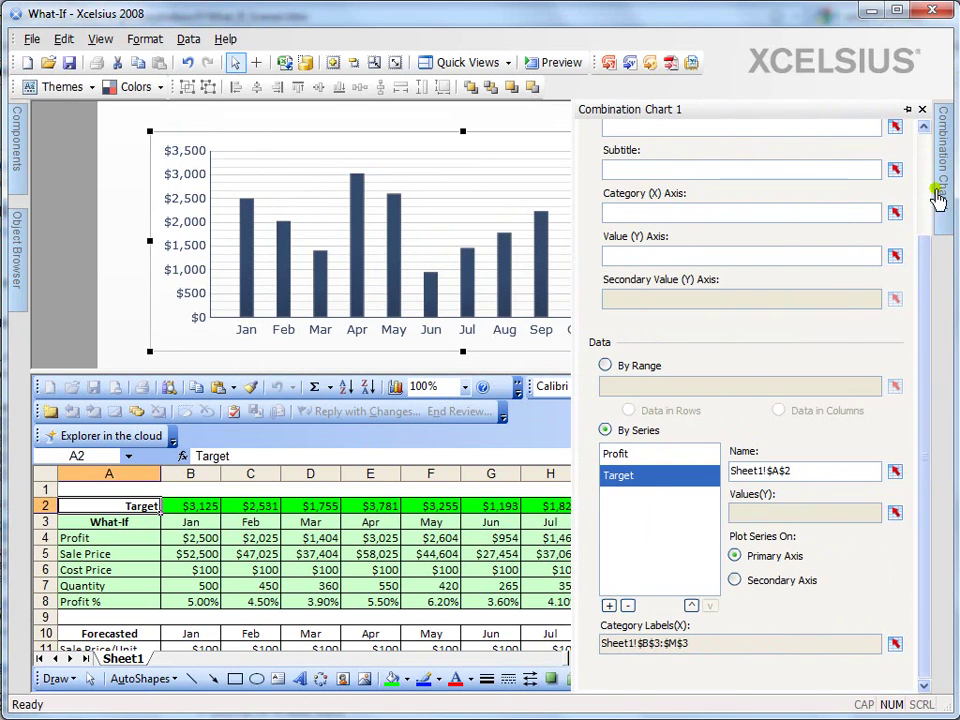
click(892, 513)
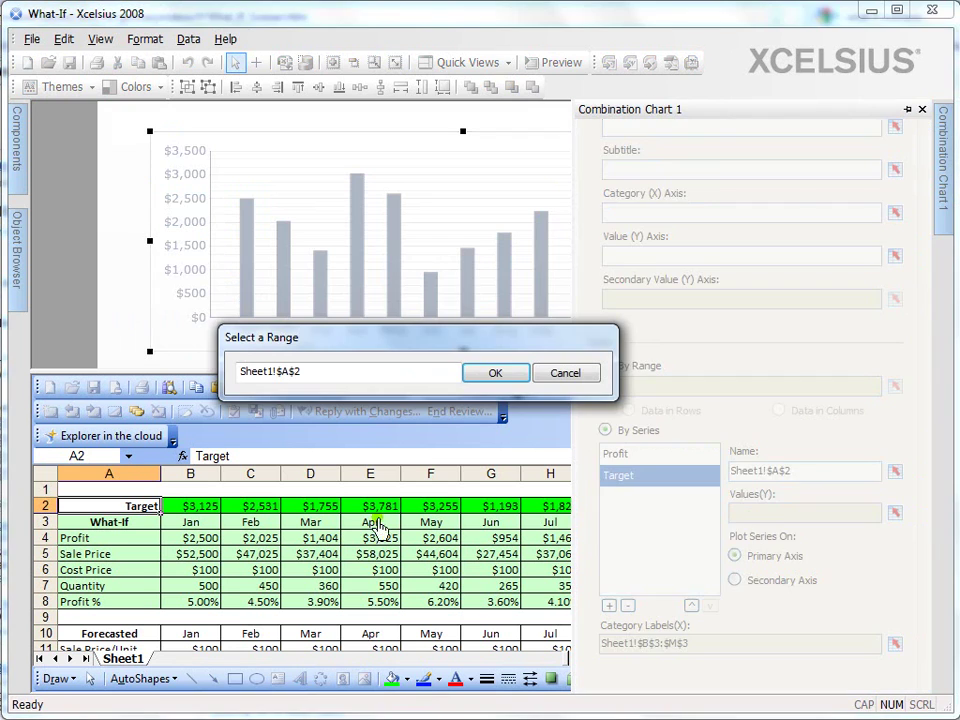
drag(186, 506, 849, 521)
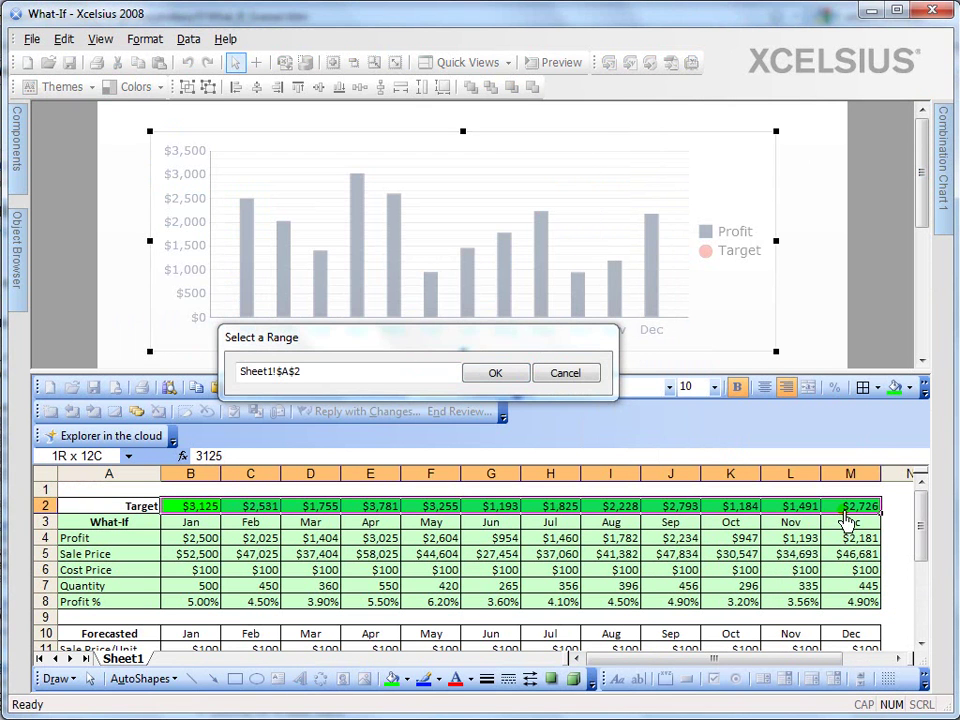
click(506, 377)
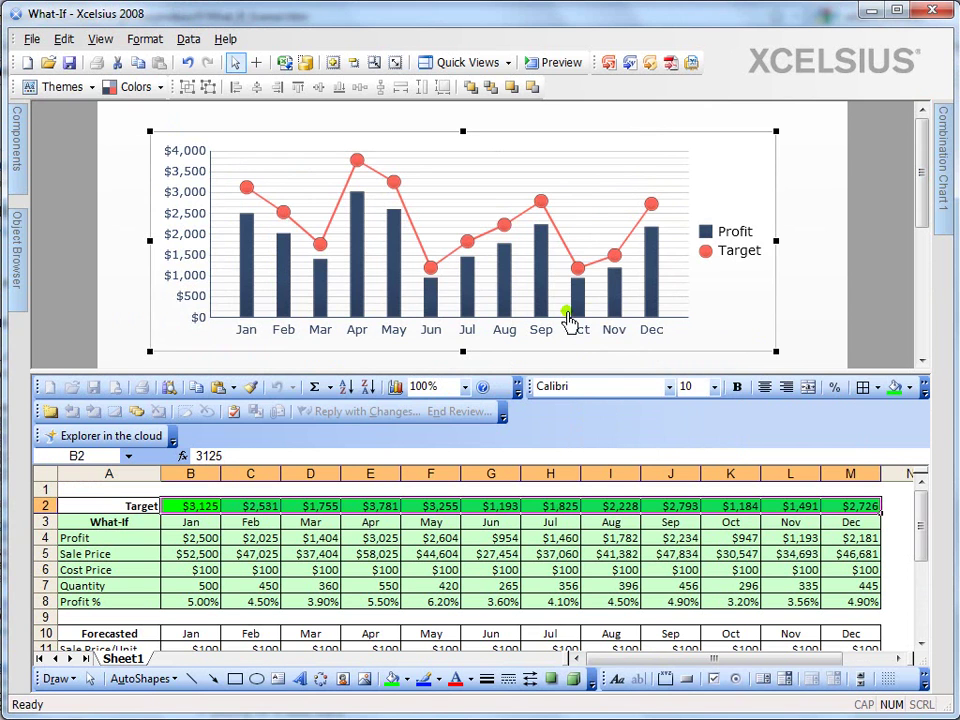
Step: Move the chart legend to the bottom and bring up the Single Value components
click(937, 192)
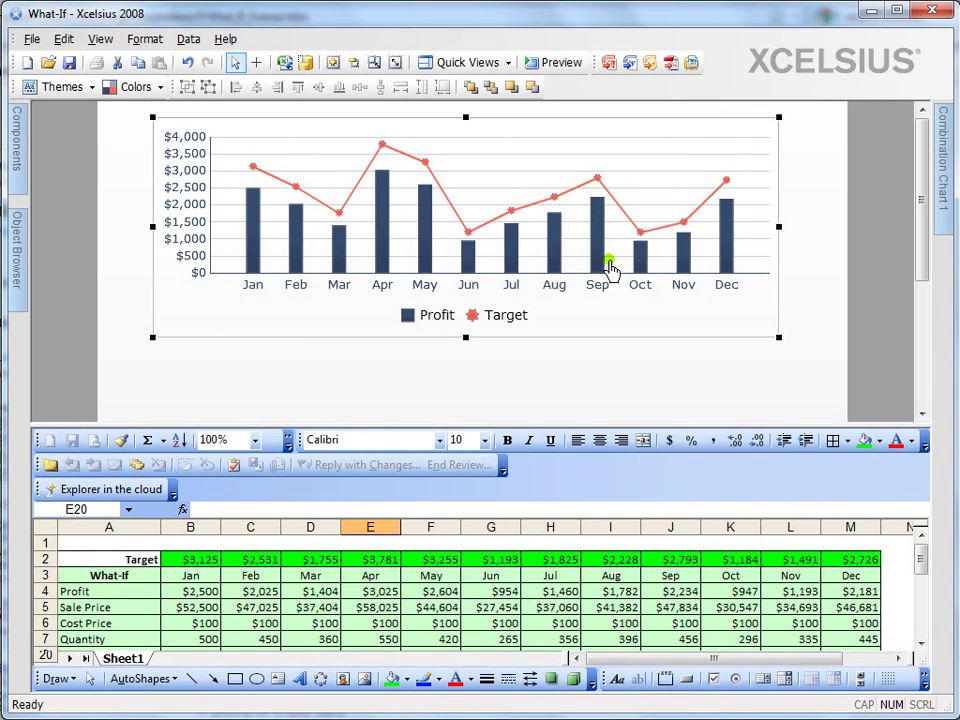
drag(921, 561, 926, 628)
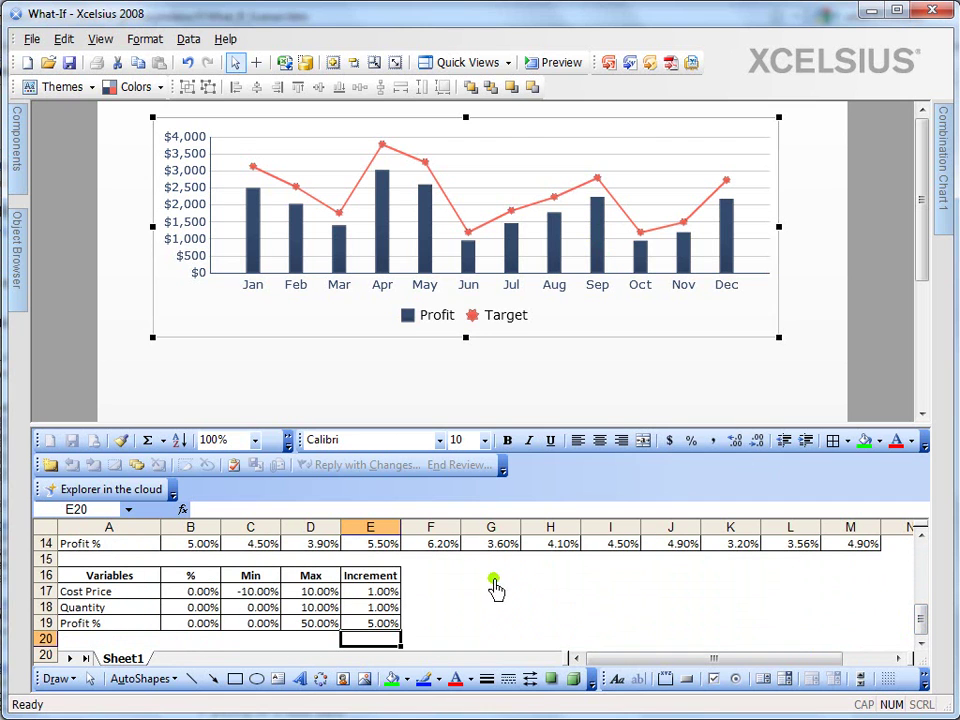
mouse_move(18, 172)
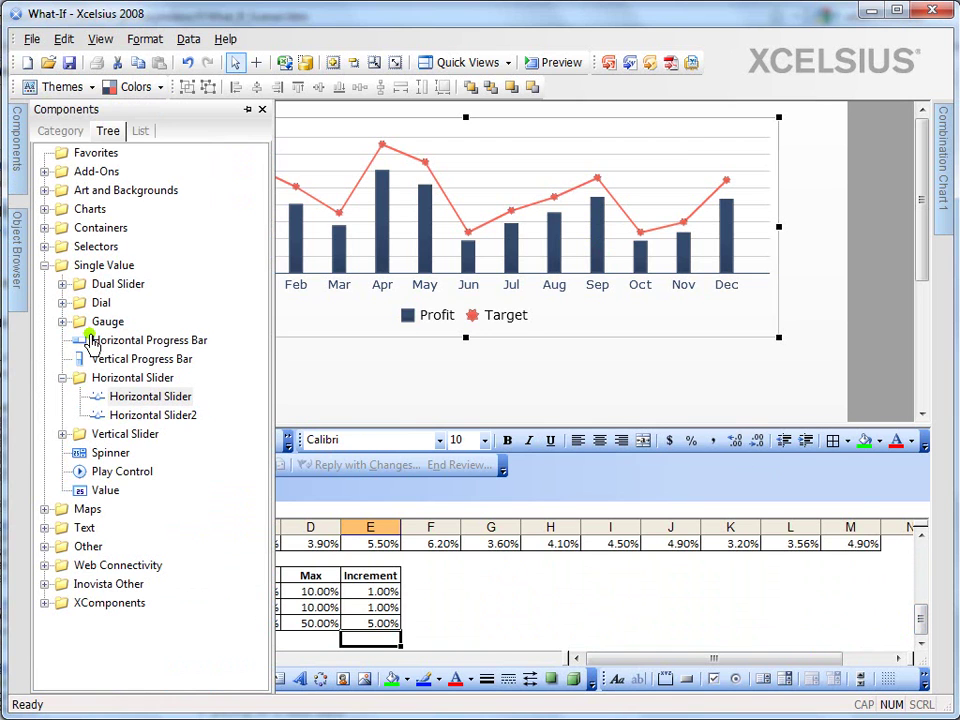
Step: Place a horizontal slider on the canvas beneath the chart's left side
click(44, 265)
click(44, 265)
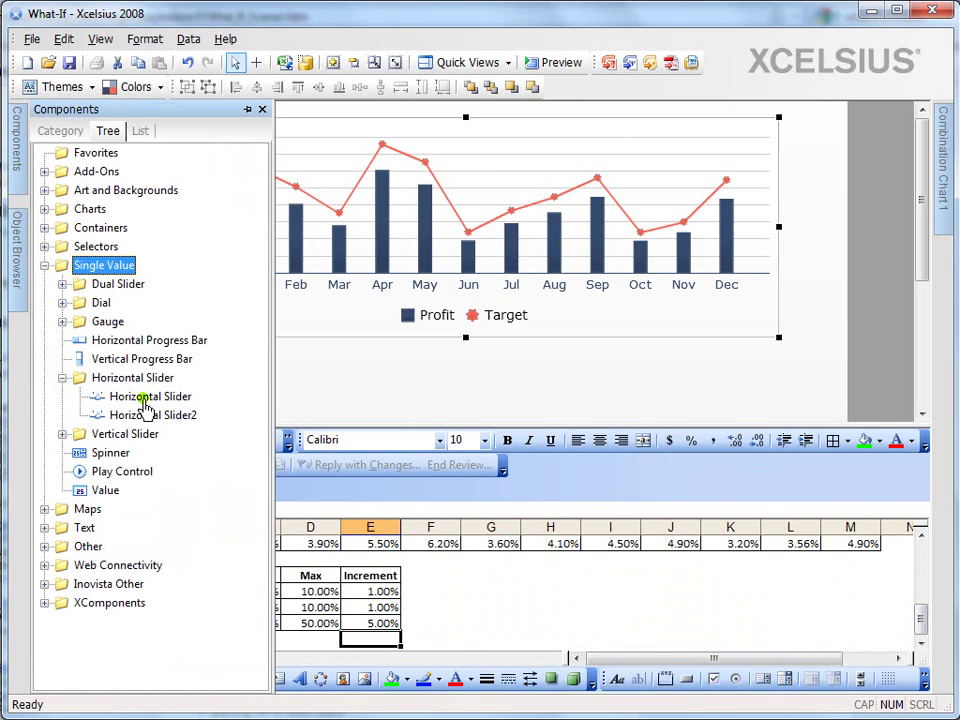
drag(145, 405, 321, 360)
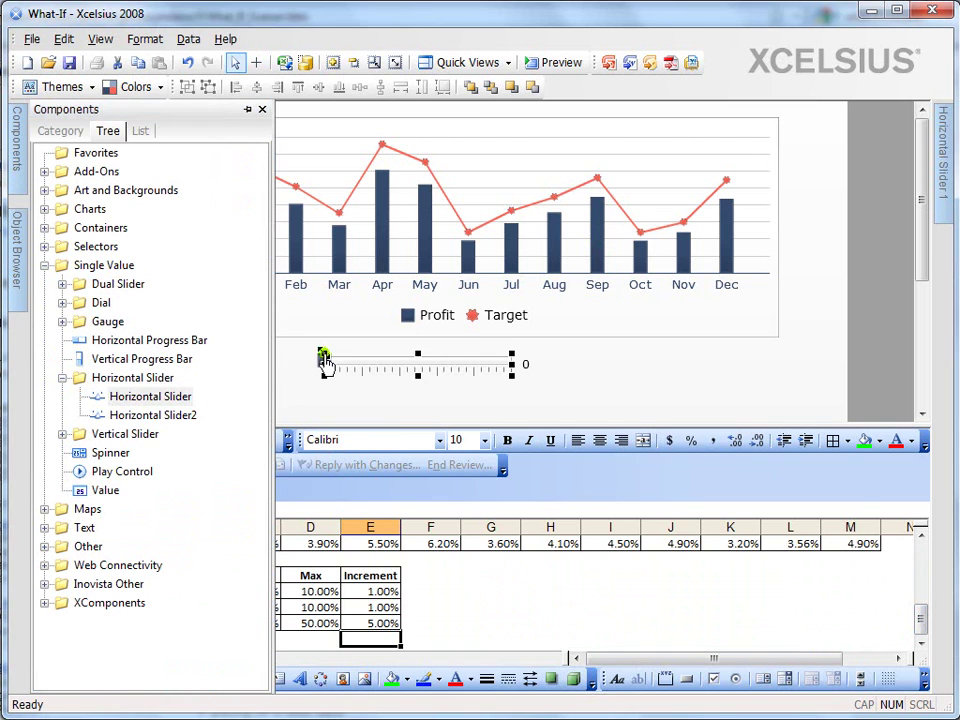
drag(410, 370, 321, 386)
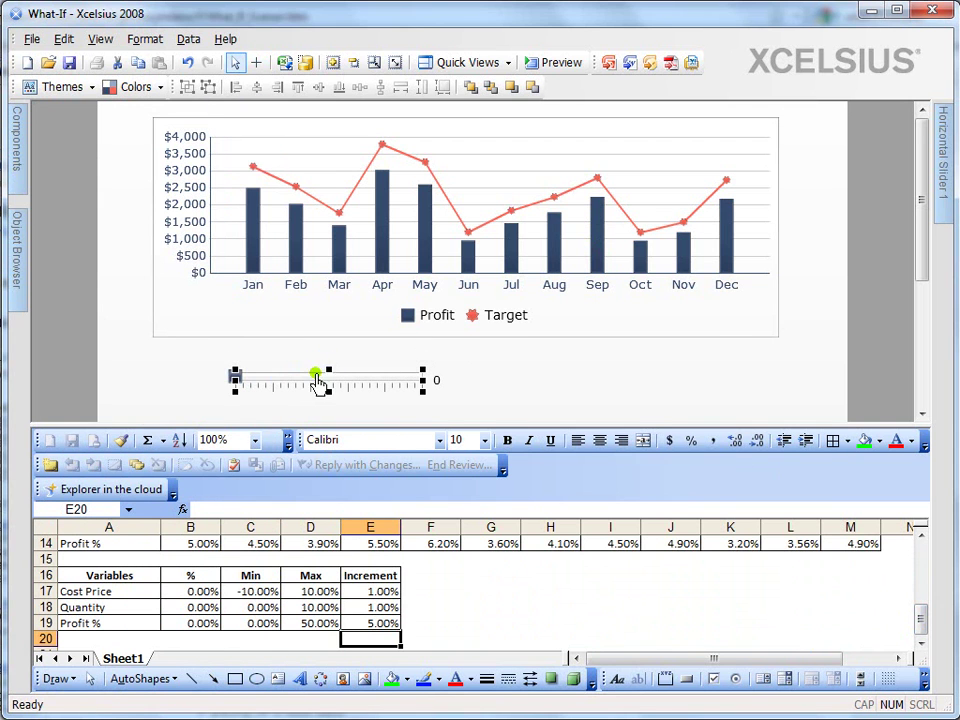
Step: Title the slider Cost Price from cell A17
mouse_move(943, 190)
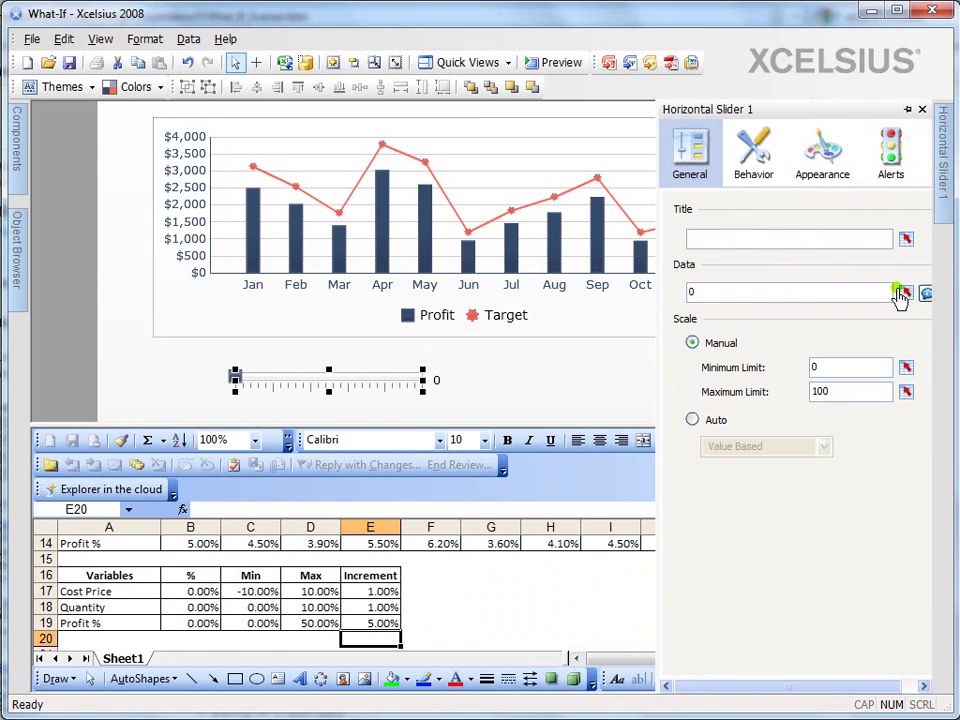
click(907, 242)
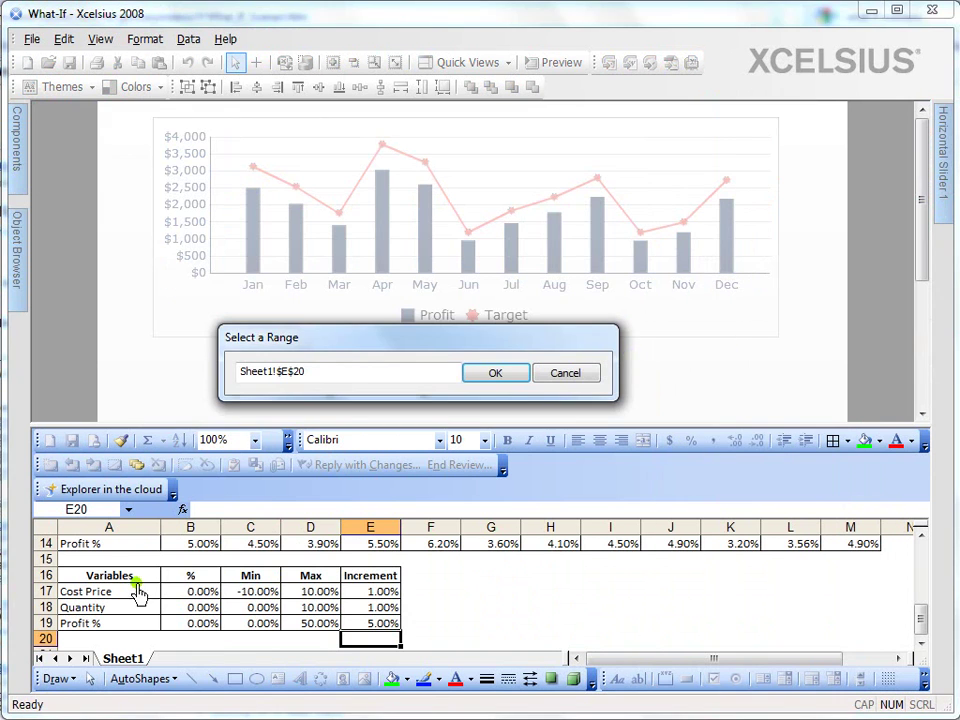
click(148, 591)
click(493, 373)
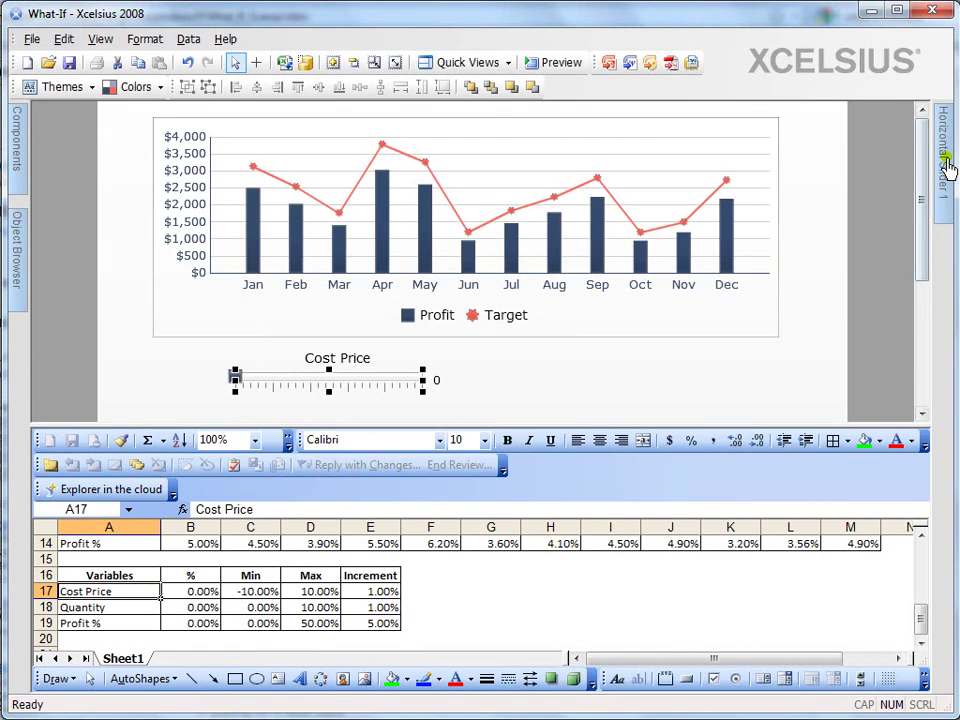
Step: Pin the properties panel and bind the slider's data to B17, minimum to C17, maximum to D17
mouse_move(945, 160)
click(907, 109)
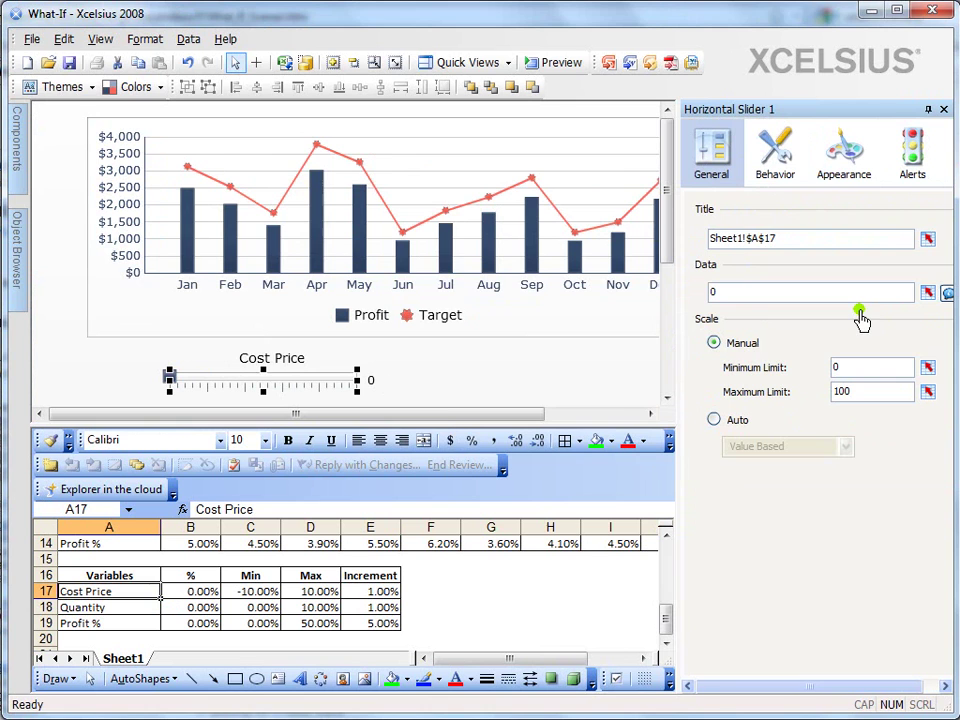
click(929, 293)
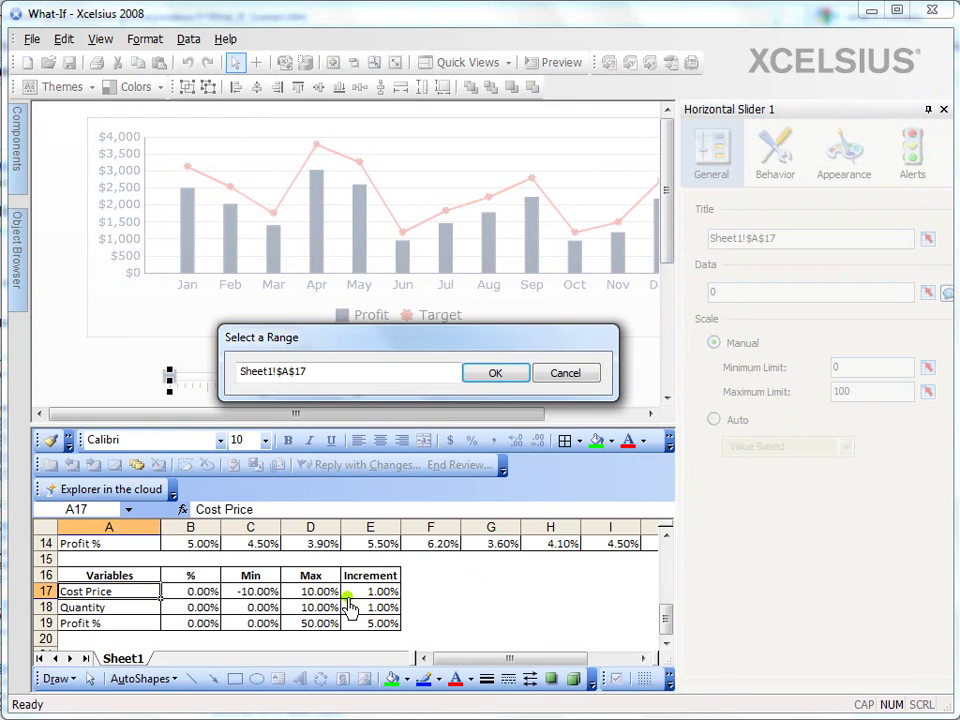
click(193, 594)
click(493, 375)
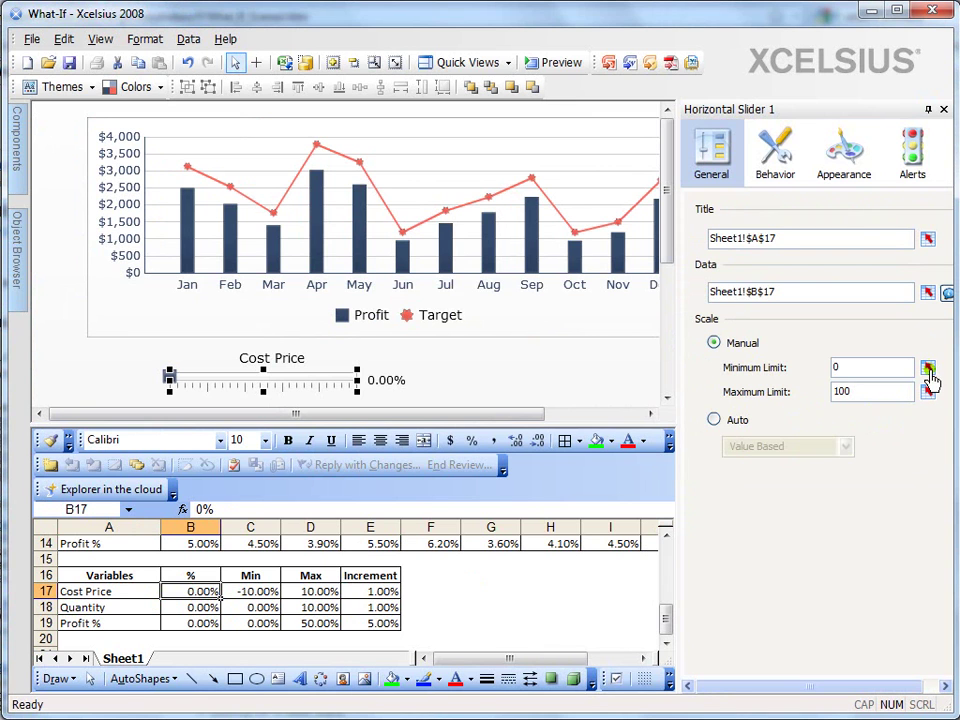
click(928, 369)
click(255, 593)
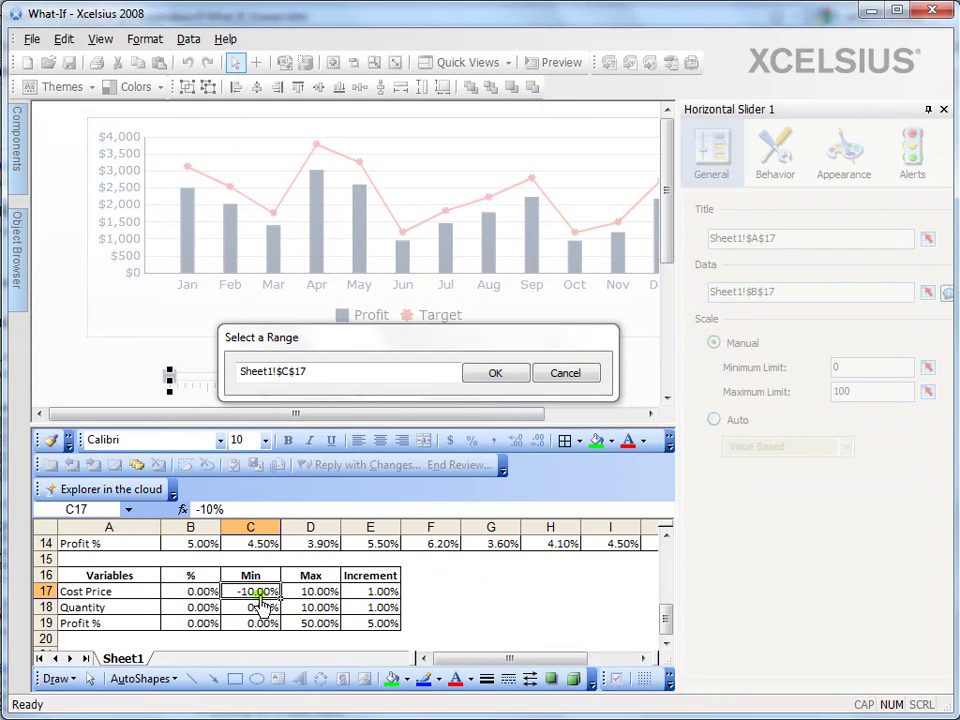
click(495, 375)
click(928, 391)
click(336, 592)
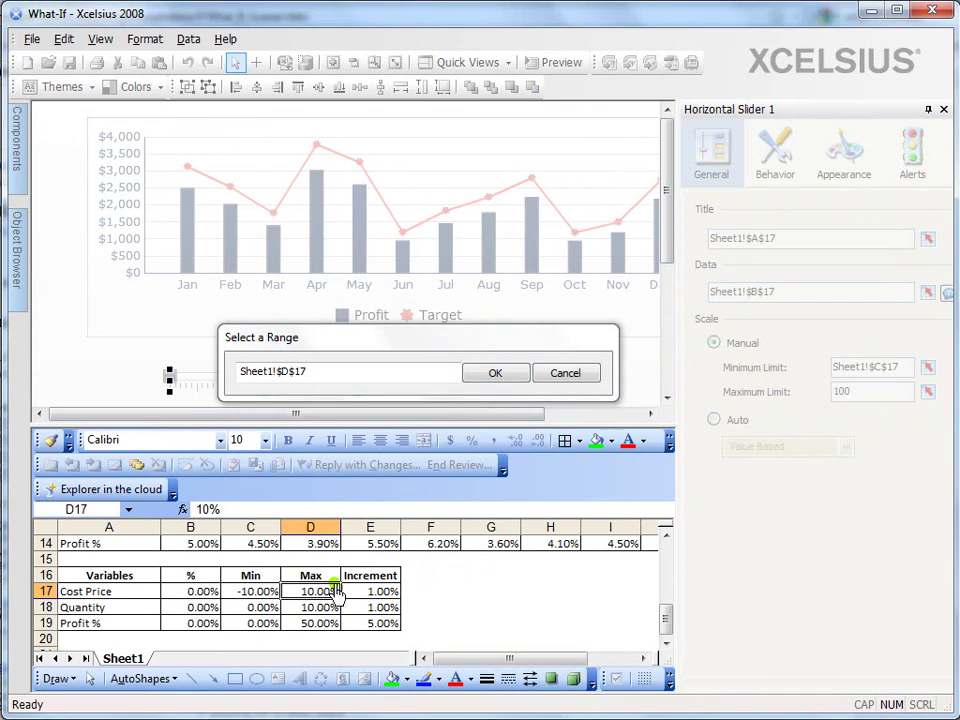
click(493, 373)
Step: Set the slider's Behavior increment to cell E17 and widen the properties panel
click(797, 174)
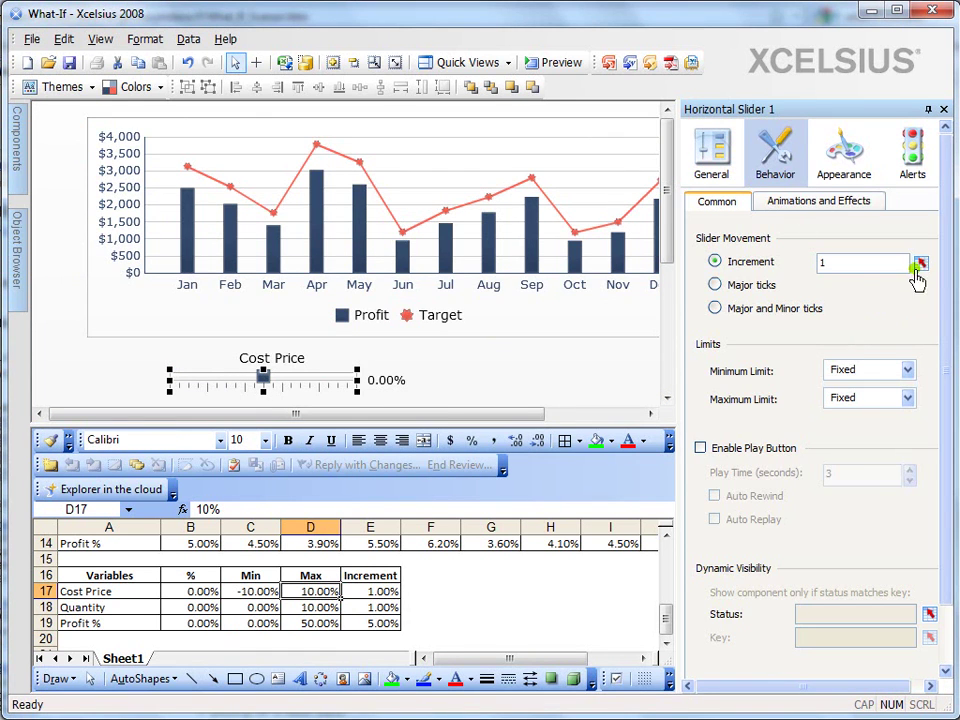
click(920, 264)
click(378, 592)
click(494, 373)
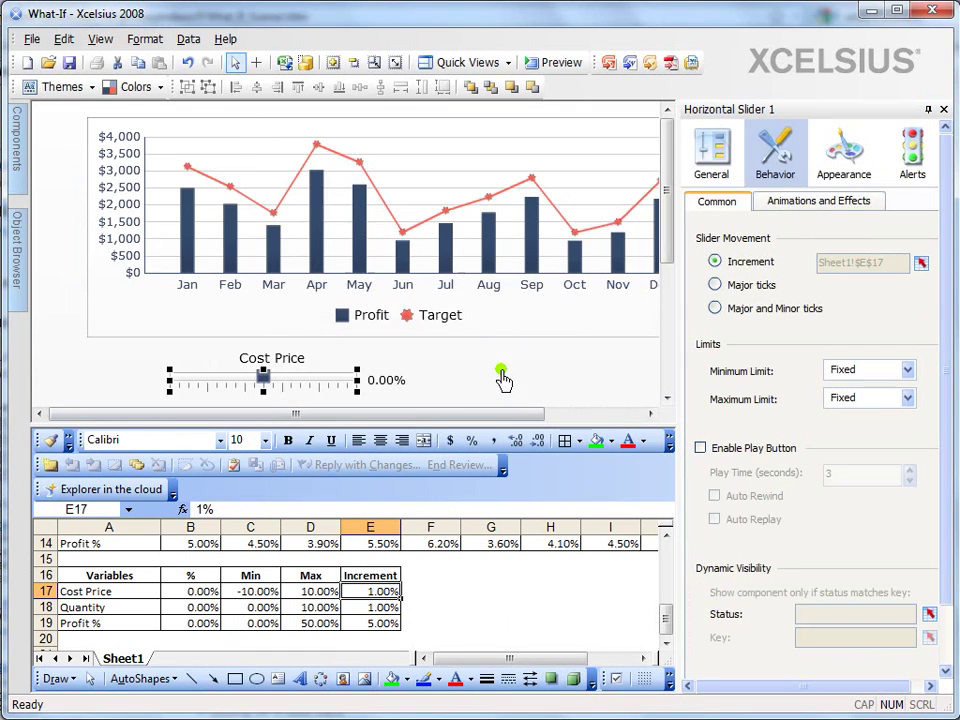
drag(681, 358, 636, 357)
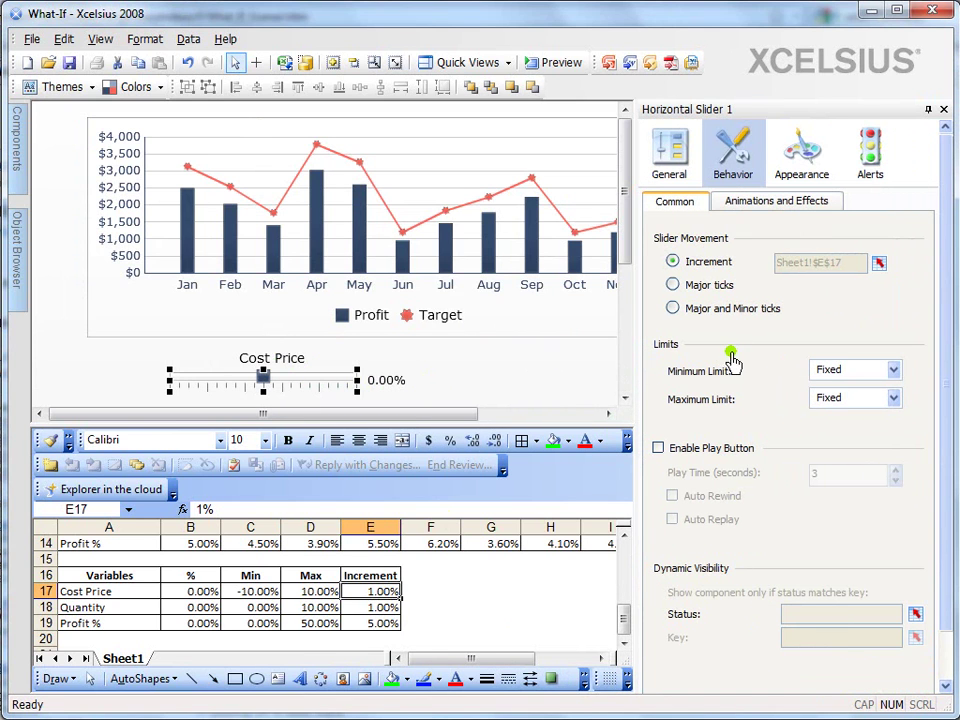
Step: Put the Cost Price title on the left of the slider and nudge the slider slightly right
click(815, 172)
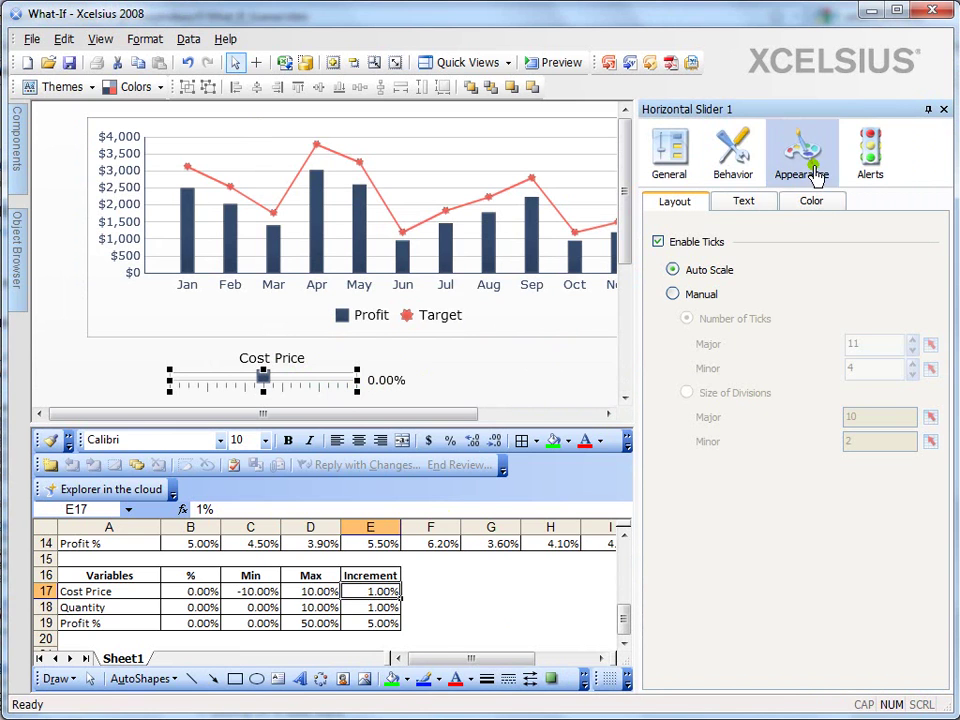
click(742, 206)
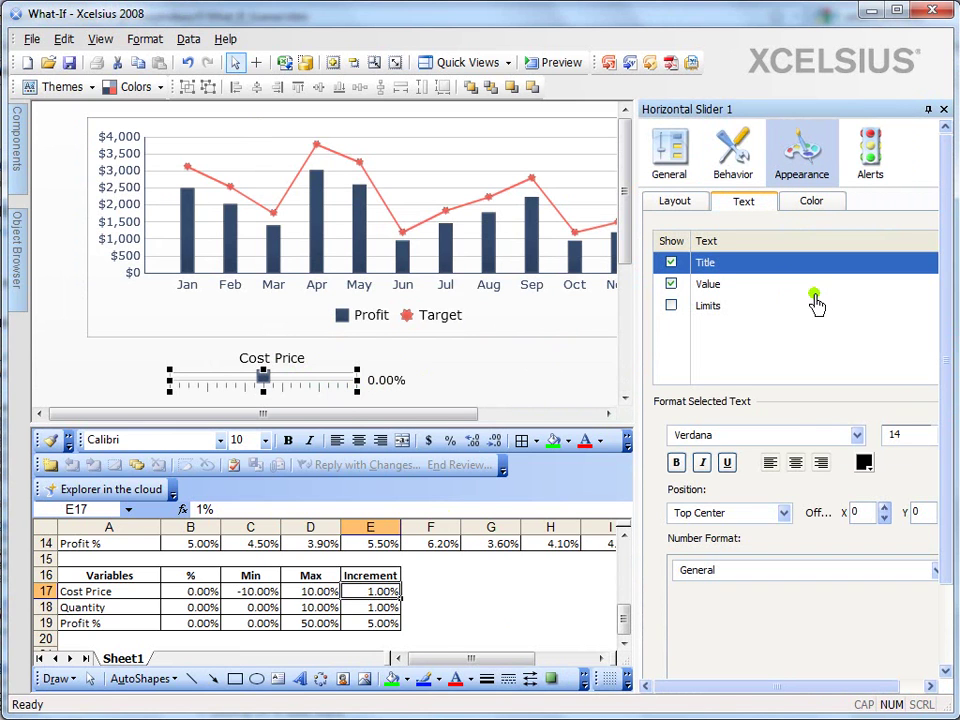
click(750, 515)
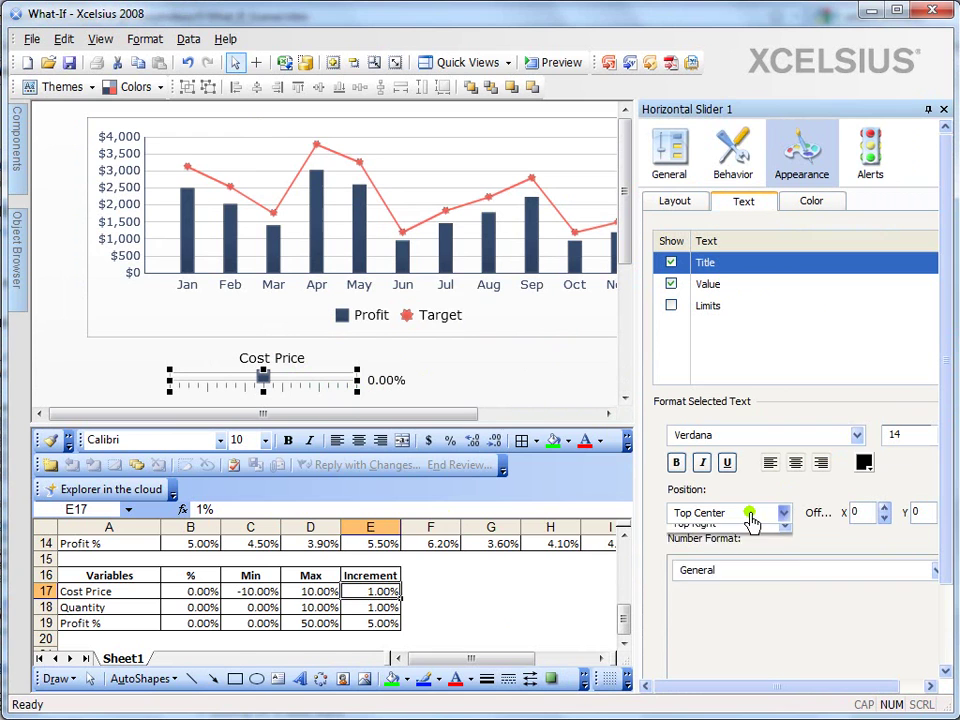
click(751, 545)
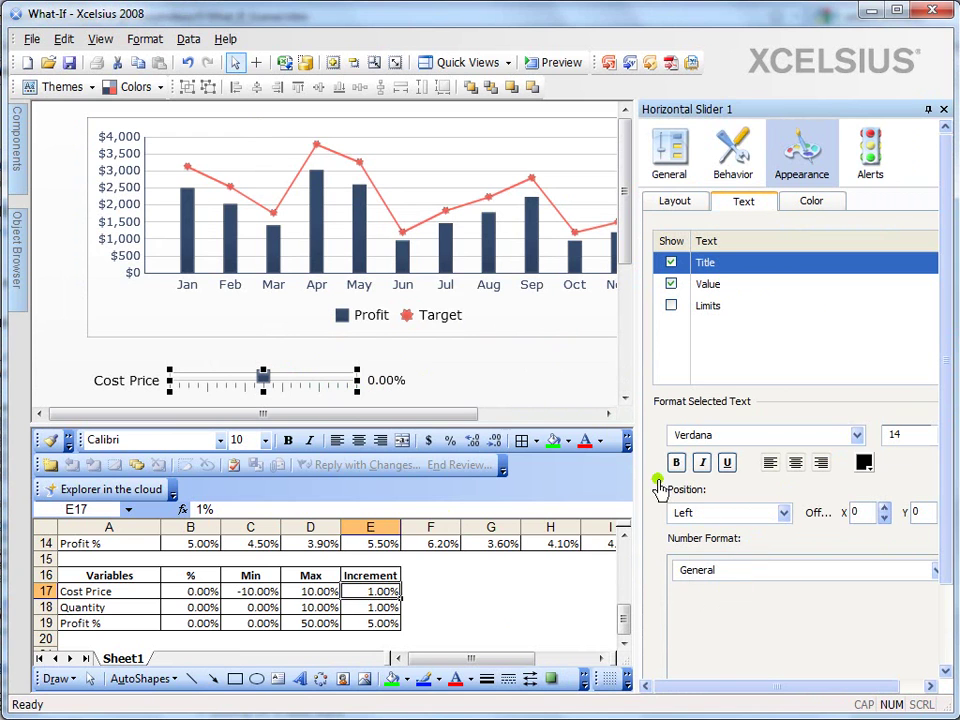
drag(314, 372, 326, 368)
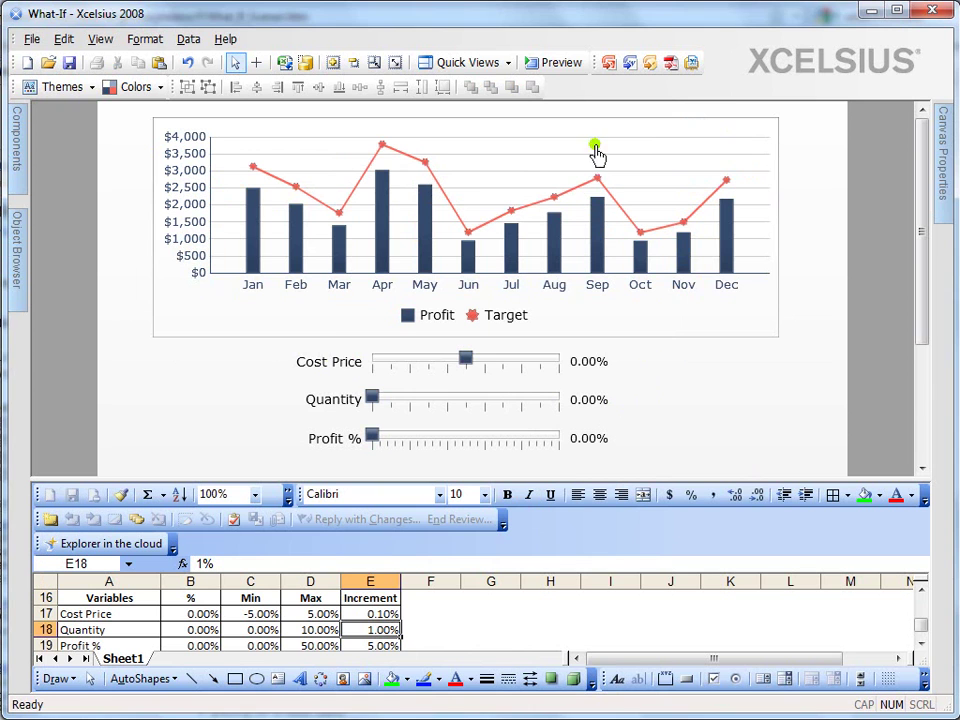
Step: Preview the dashboard and lower the Cost Price slider to -0.50%
click(558, 66)
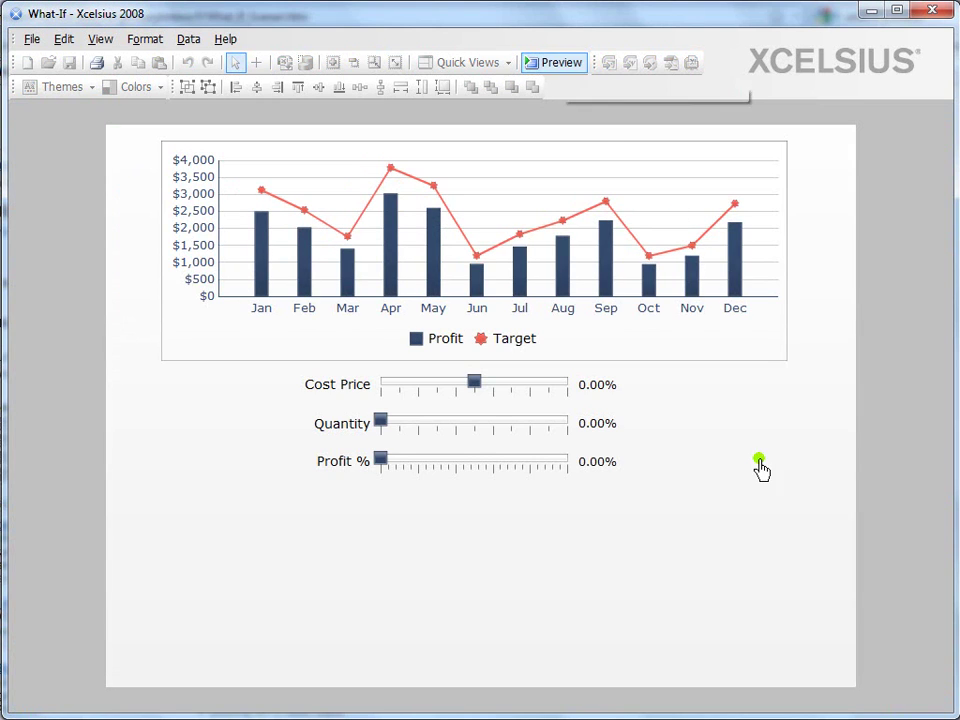
mouse_move(264, 285)
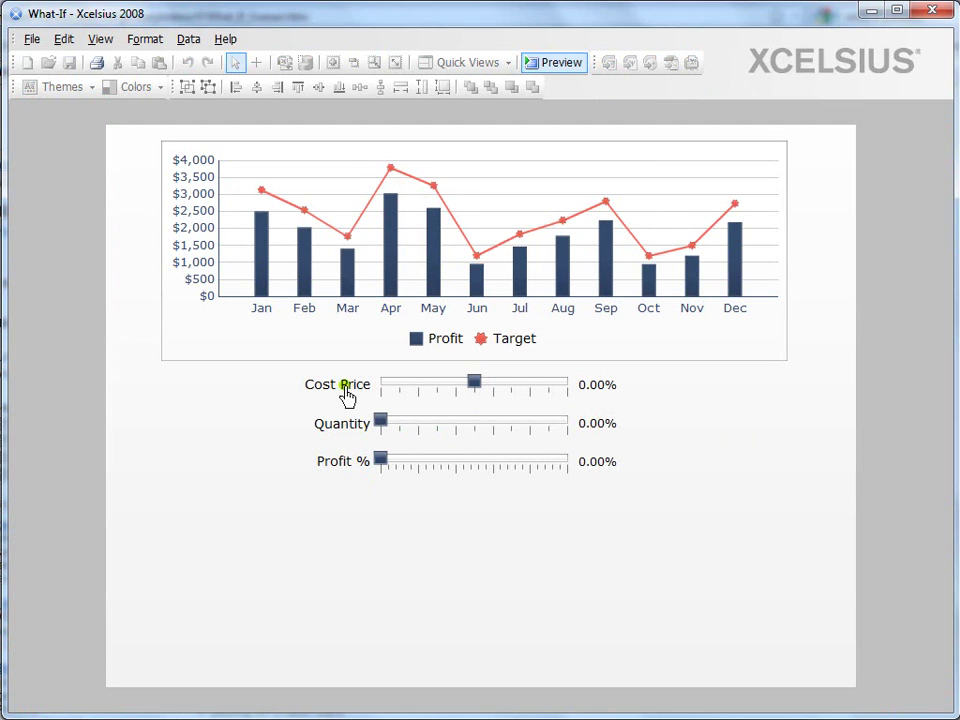
mouse_move(305, 294)
drag(474, 391, 467, 392)
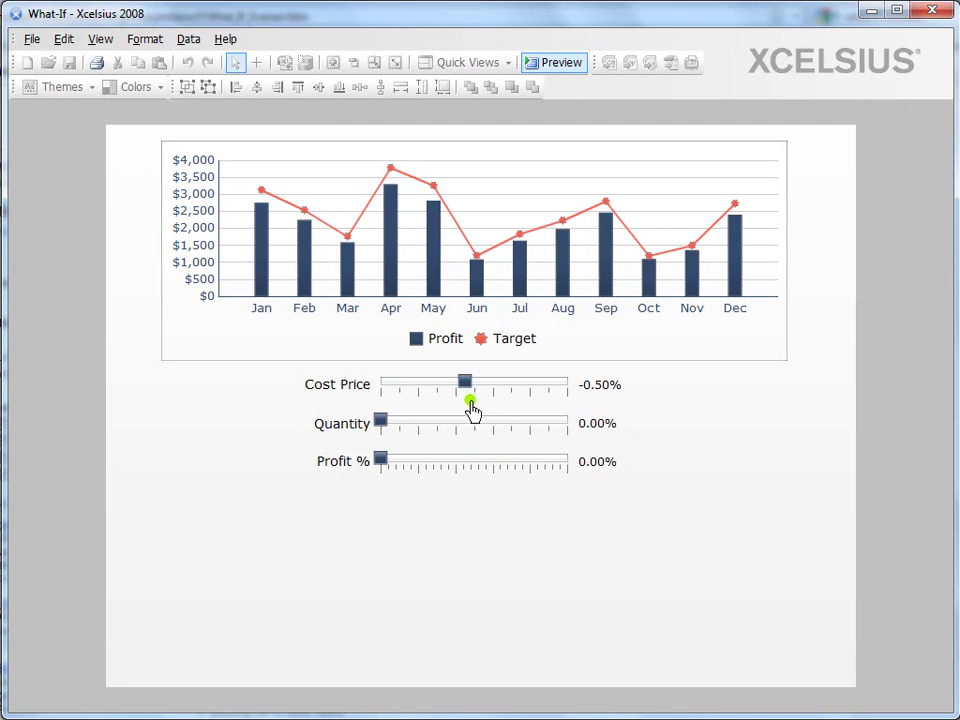
mouse_move(390, 287)
Step: Raise Quantity in 1% increments to 4.00% and Profit % to 10.00%, lifting Profit bars toward Target
click(382, 424)
click(402, 427)
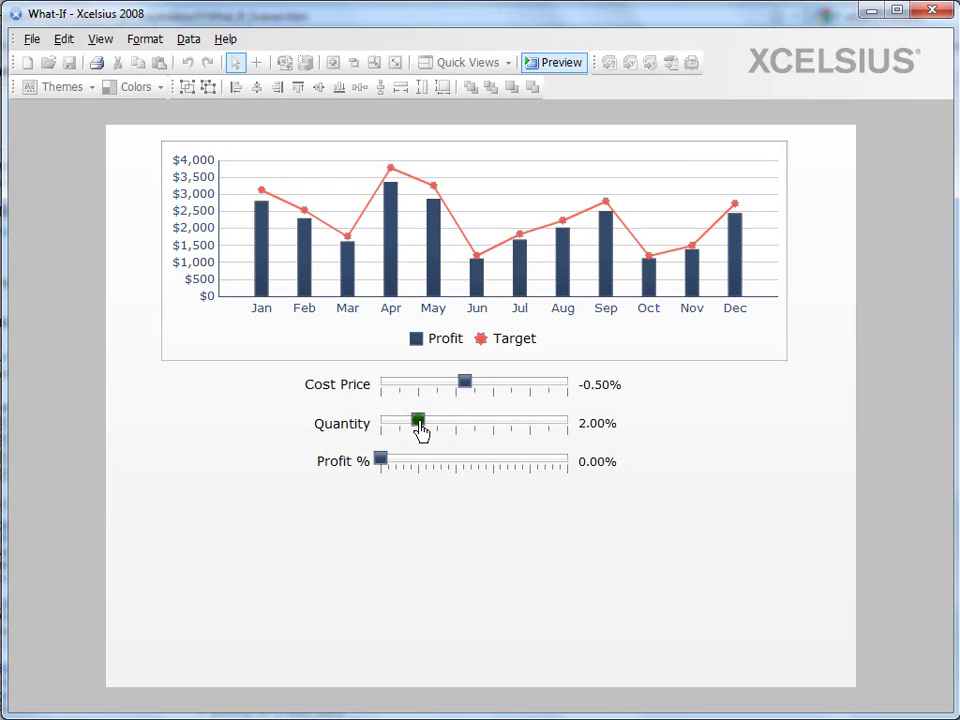
click(424, 424)
click(443, 424)
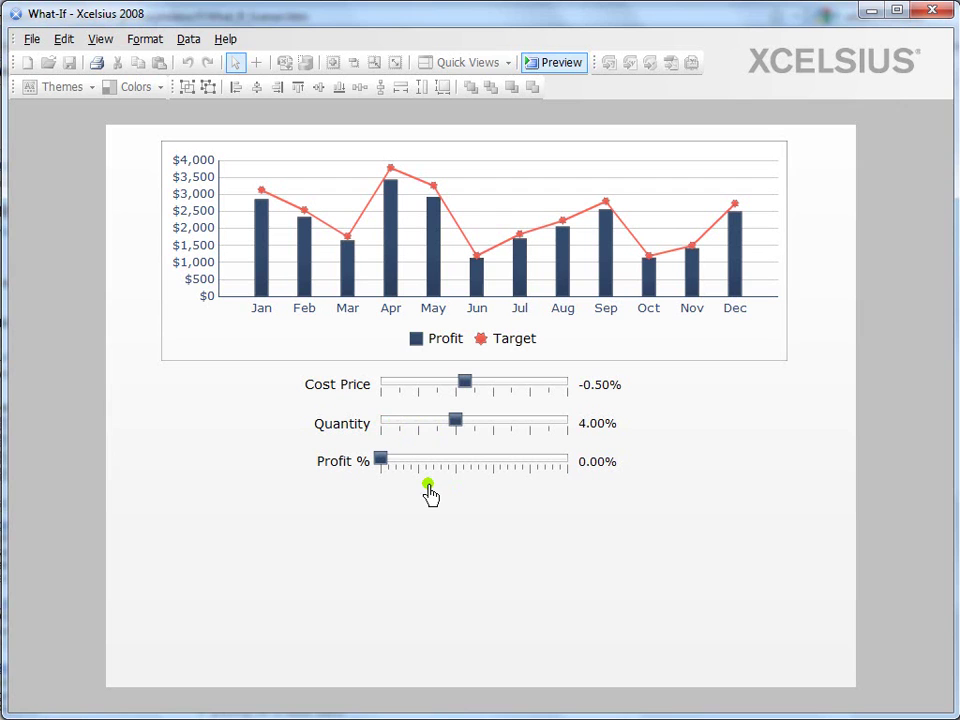
click(382, 463)
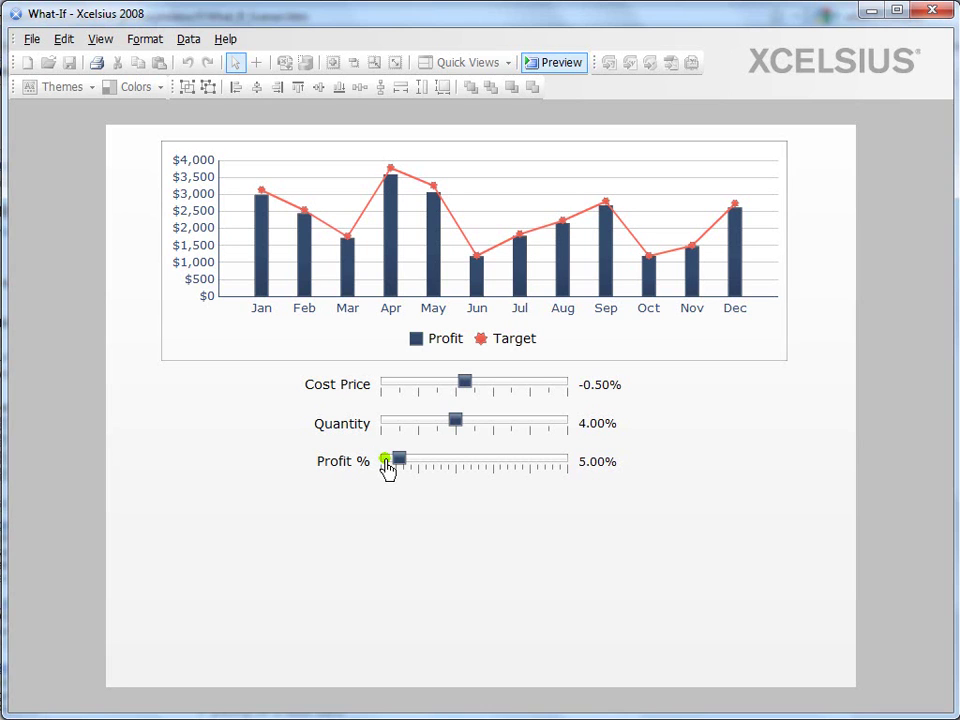
drag(386, 468, 408, 471)
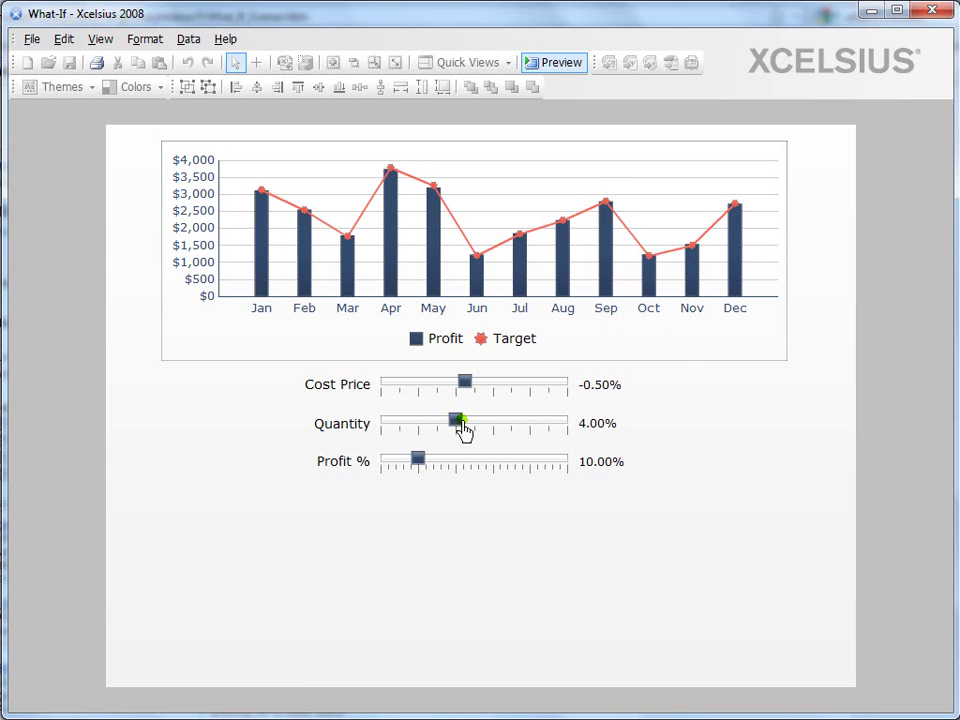
Step: Exit the preview and switch to the Spreadsheet Only quick view
click(553, 63)
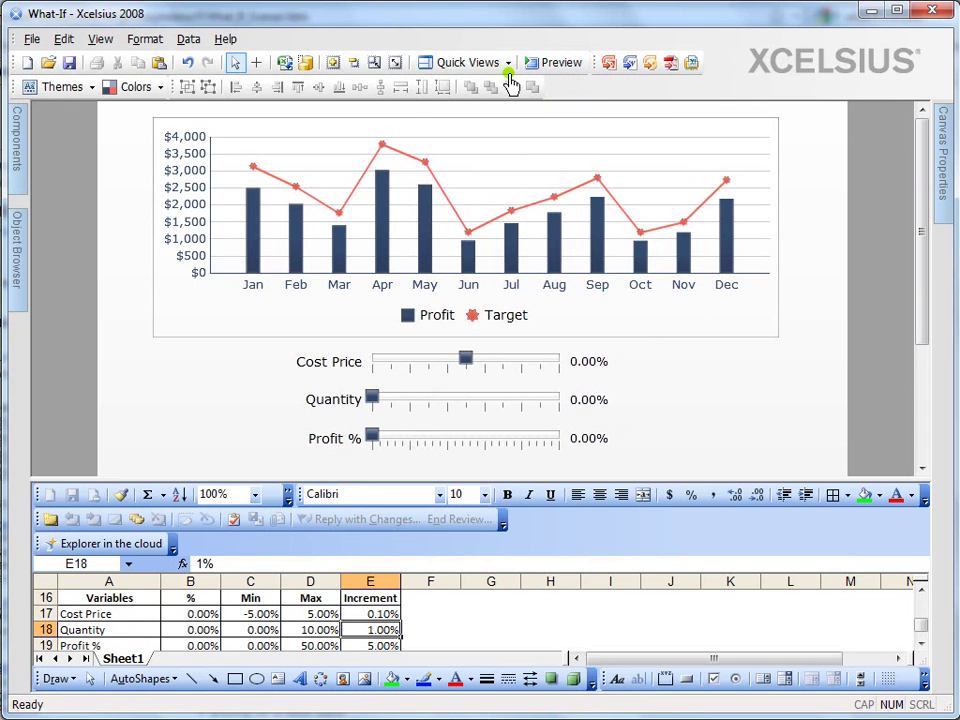
click(507, 62)
click(524, 112)
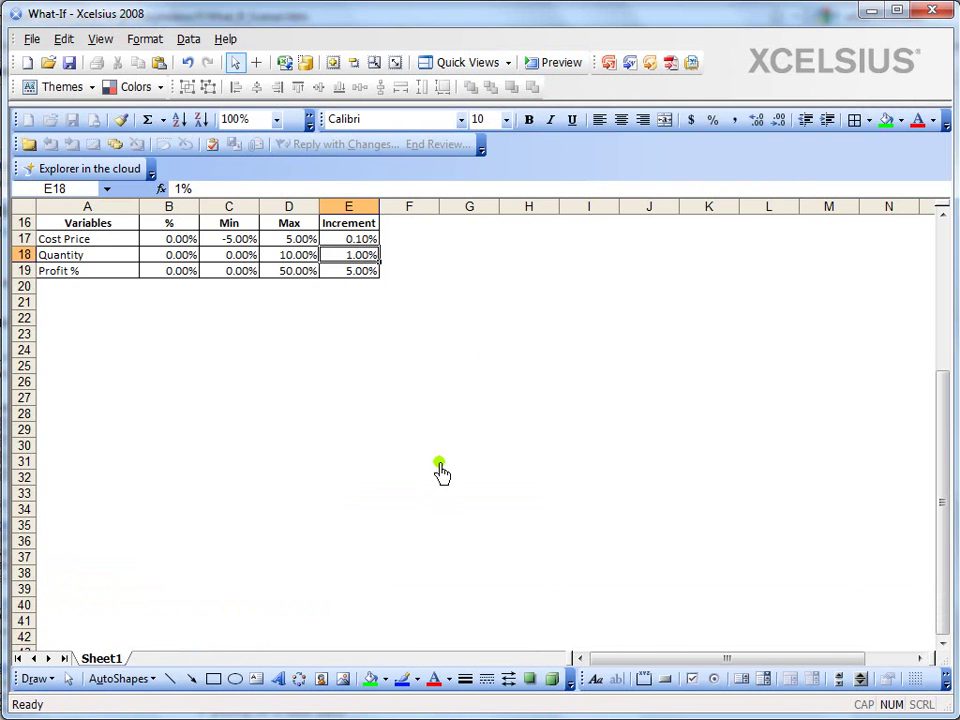
Step: Shade the slider input cells B17:B19 with light yellow fill
click(352, 383)
scroll(260, 300, up, 2)
drag(176, 340, 186, 373)
click(901, 120)
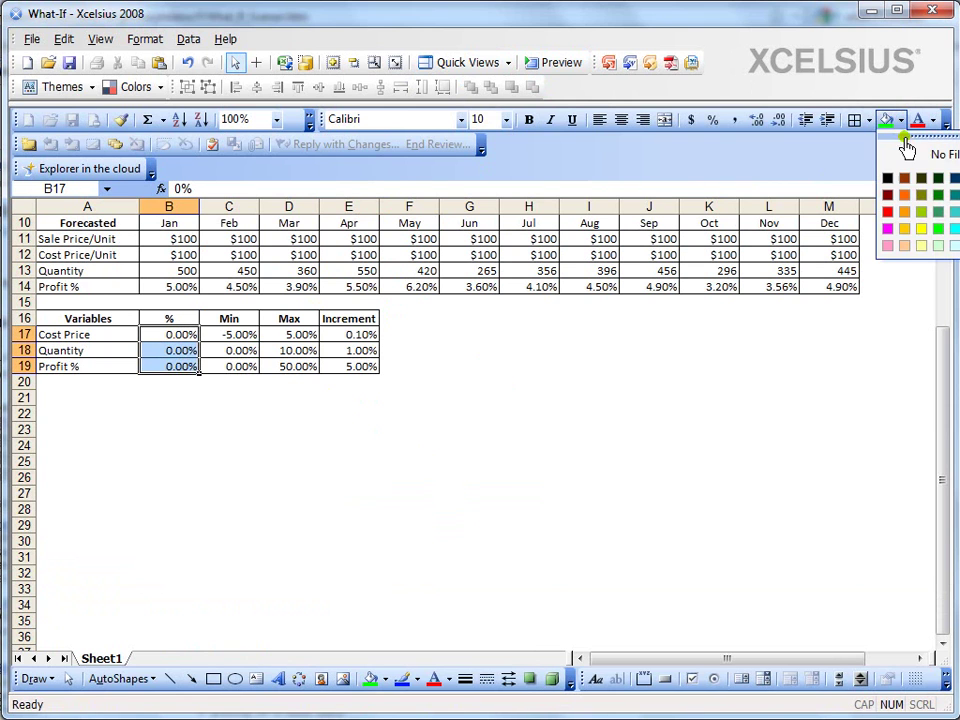
click(920, 245)
click(529, 429)
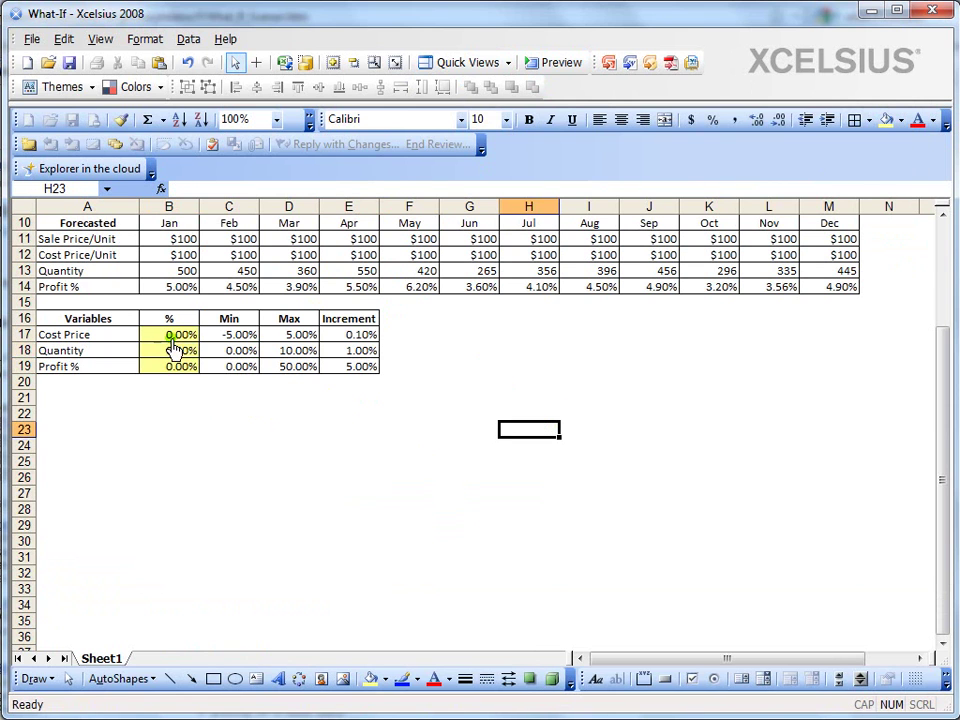
Step: Review the Cost Price row and row 4 Profit formulas, then restore the canvas-and-spreadsheet view
drag(170, 334, 171, 370)
scroll(468, 413, up, 3)
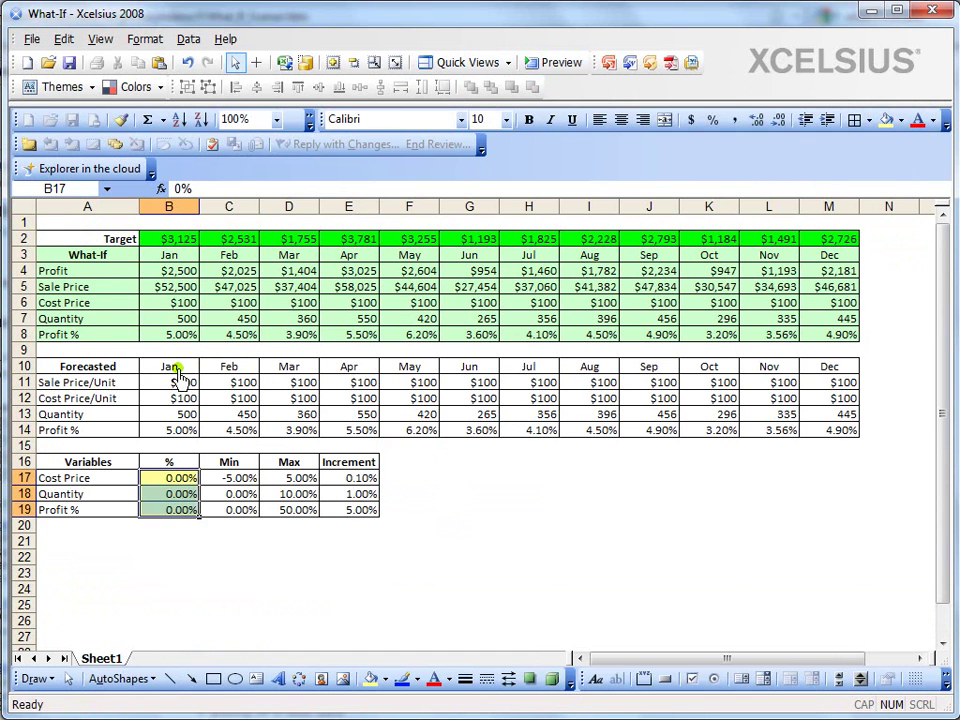
drag(116, 303, 832, 335)
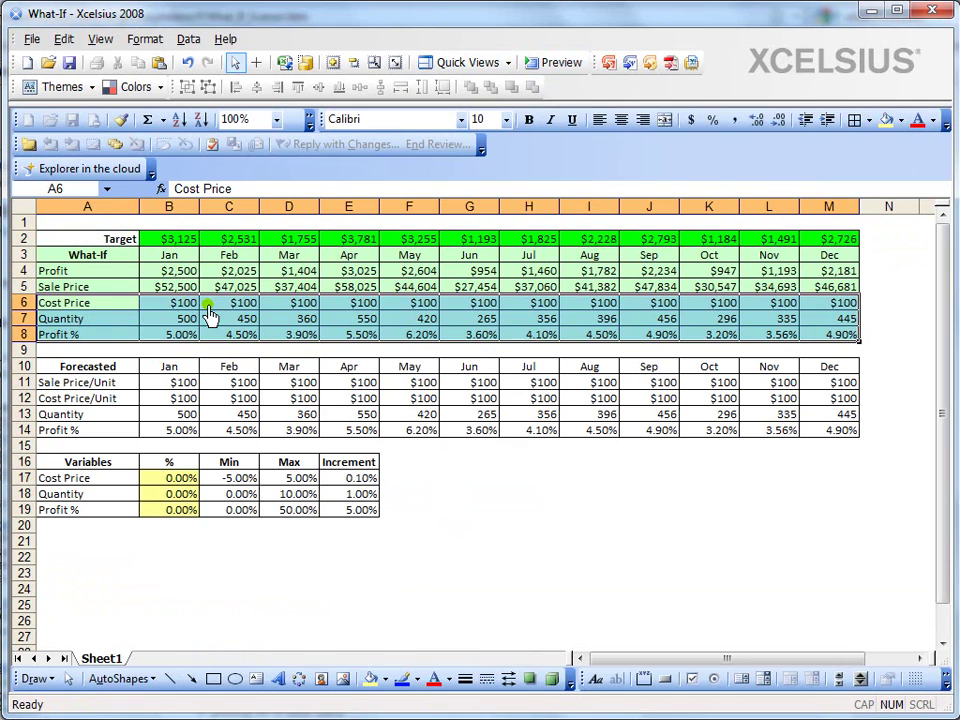
drag(176, 270, 823, 283)
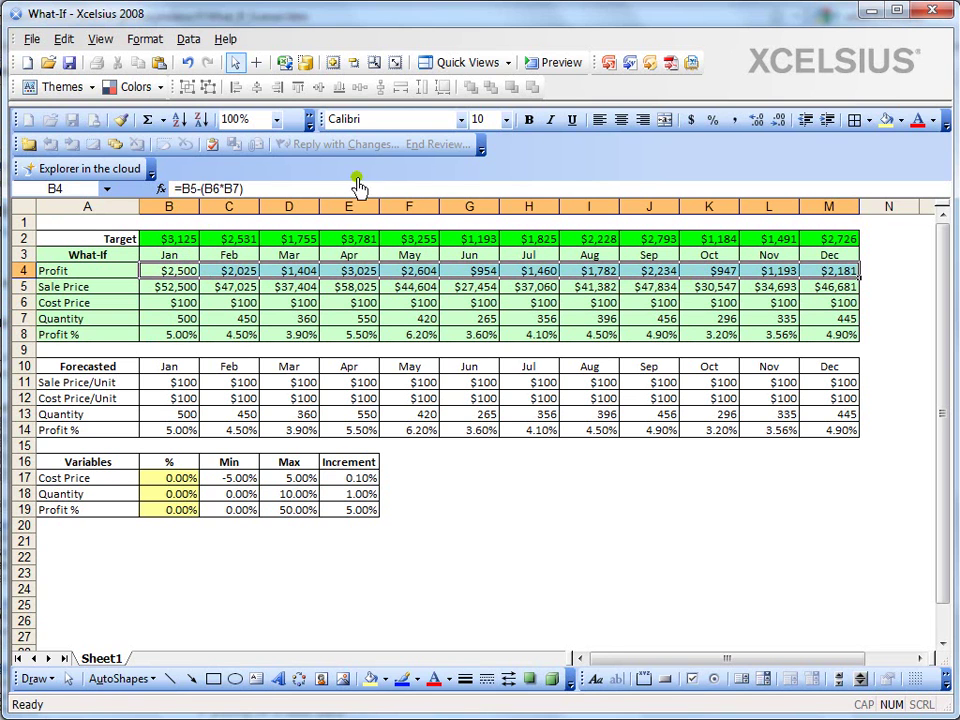
click(507, 64)
click(510, 85)
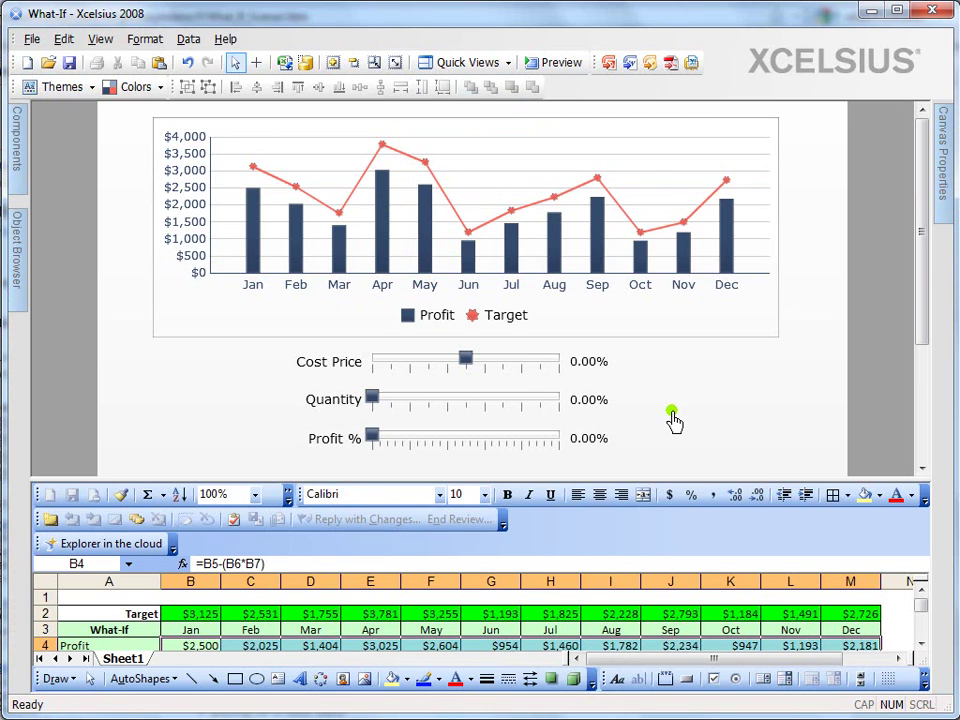
Step: Nudge the canvas/spreadsheet splitter and launch the dashboard preview again
mouse_move(858, 470)
mouse_down()
mouse_move(857, 484)
mouse_move(856, 470)
mouse_up()
click(576, 72)
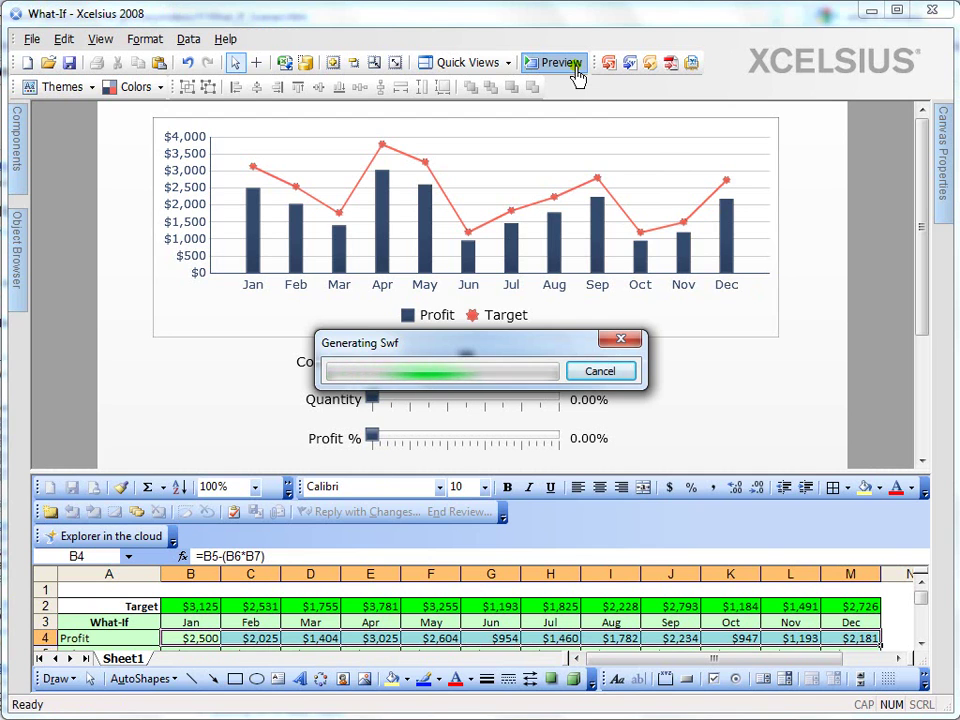